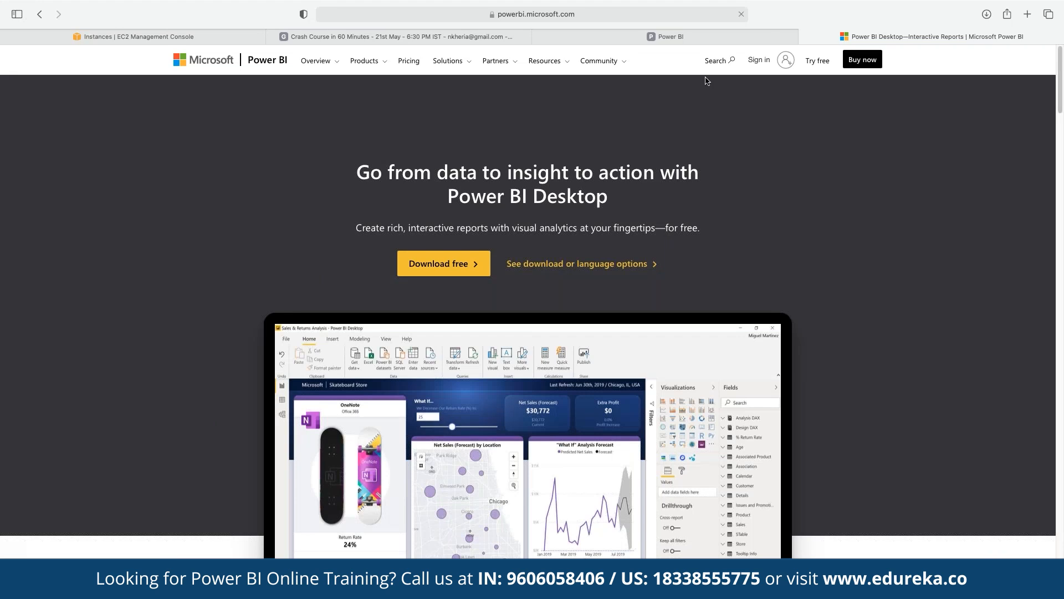
Step: View the full web addresses of the Power BI Desktop download page and the Power BI home page
{"action": "left_click", "coordinate": [656, 16]}
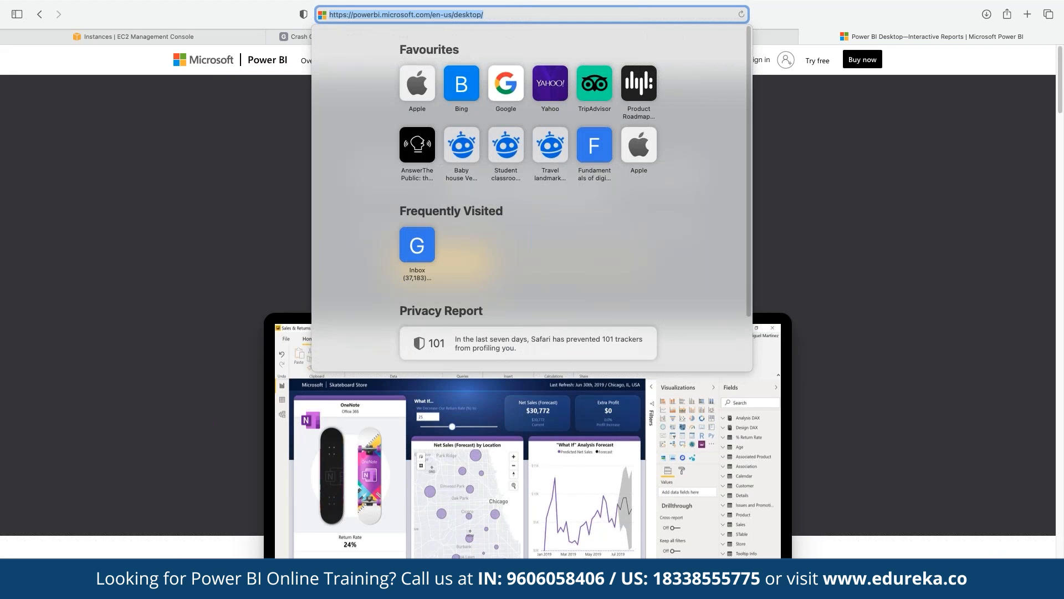
{"action": "left_click", "coordinate": [820, 183]}
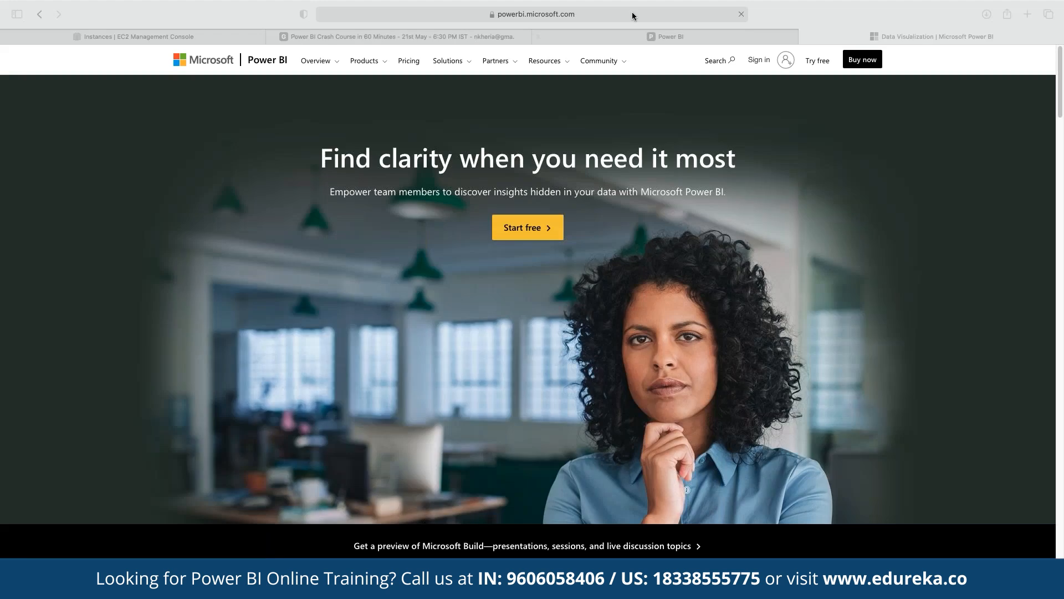
{"action": "key", "text": "super+l"}
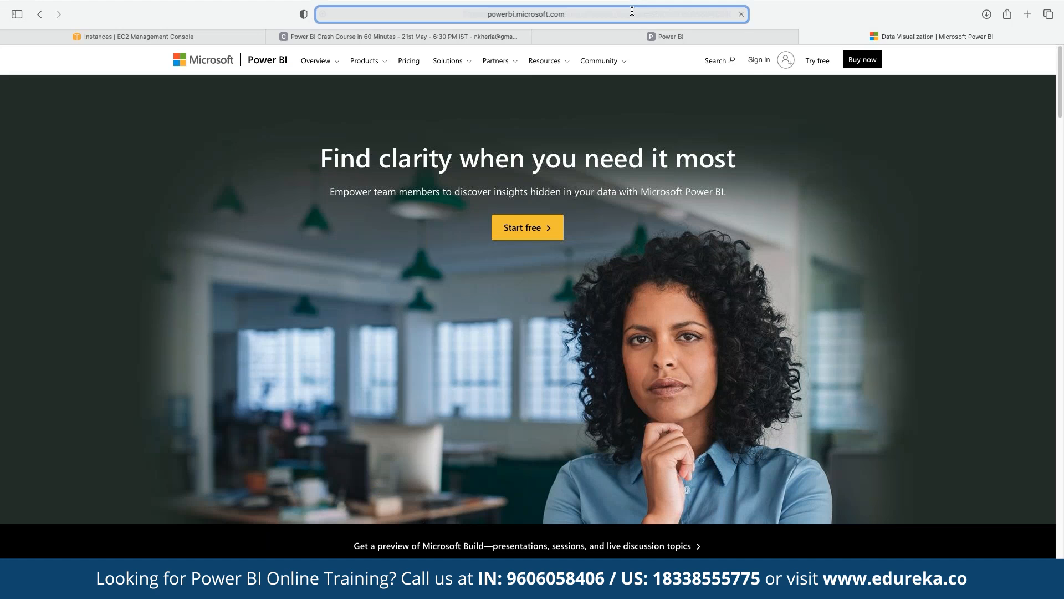
{"action": "left_click", "coordinate": [955, 323]}
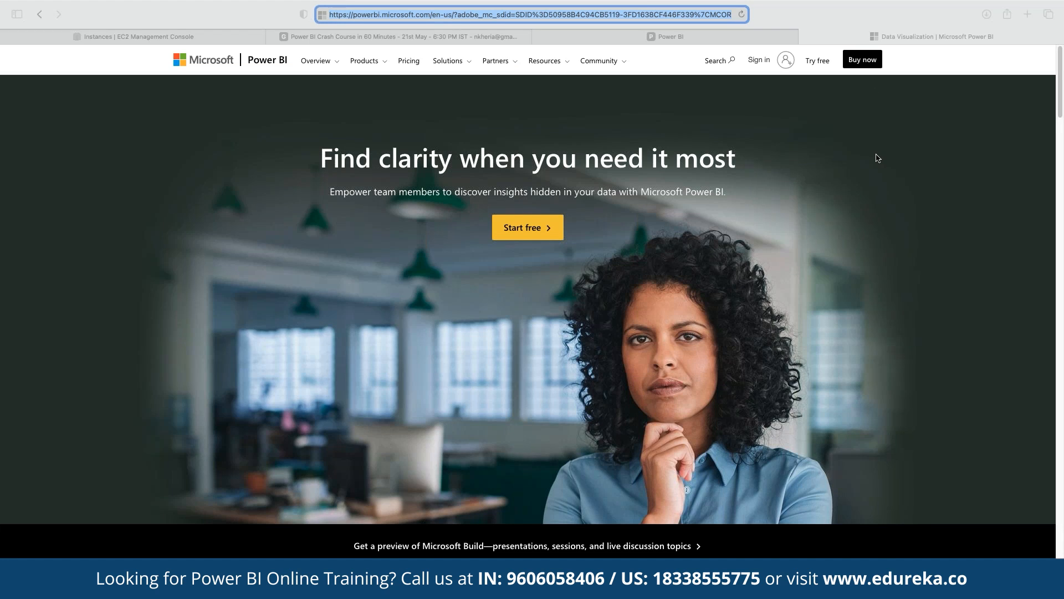
Step: Switch to the signed-in Power BI service and look over its home page, including the recent items
{"action": "left_click", "coordinate": [643, 38]}
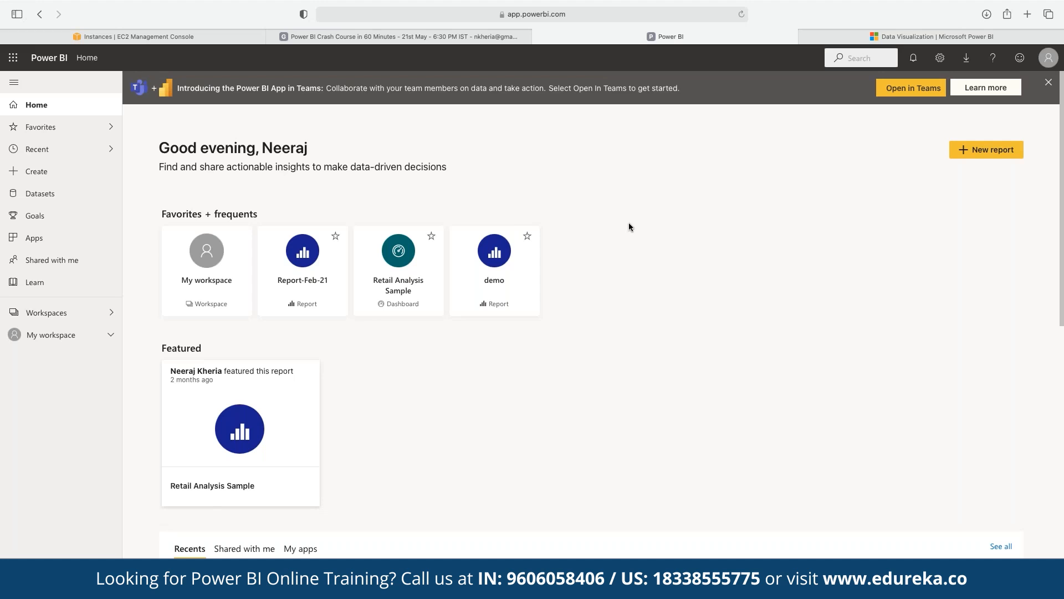
{"action": "scroll", "coordinate": [624, 387], "scroll_direction": "down", "scroll_amount": 7}
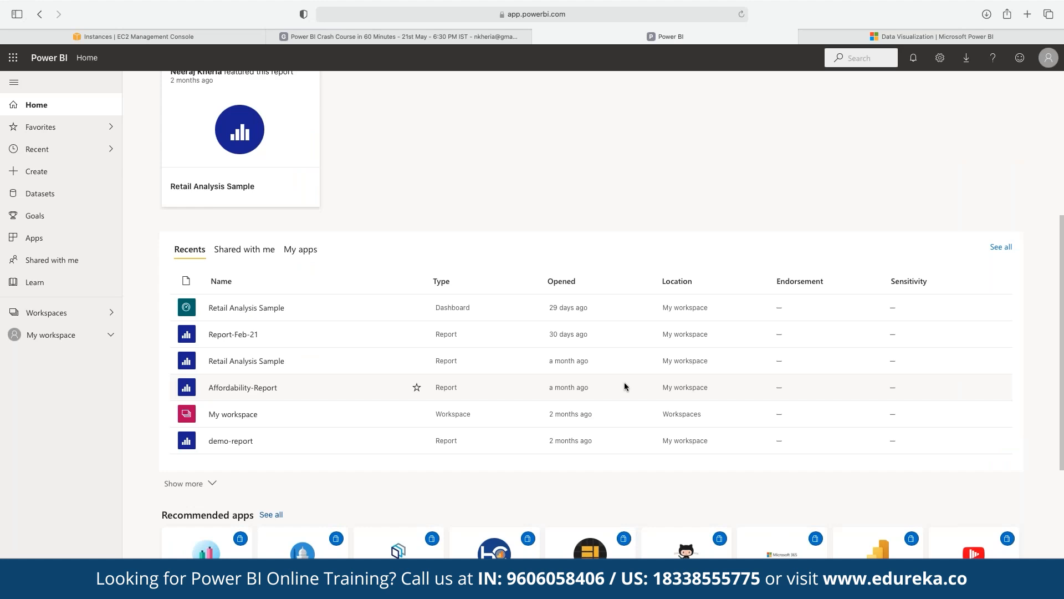
{"action": "scroll", "coordinate": [624, 386], "scroll_direction": "up", "scroll_amount": 7}
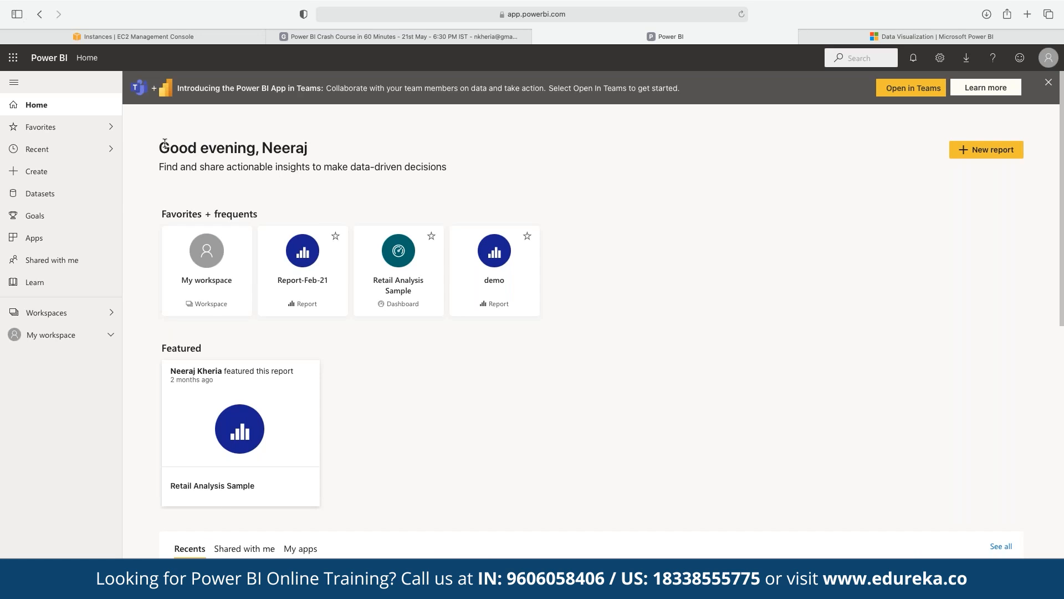
Step: Look at the existing datasets in the Power BI service and start creating a new one by pasting or manually entering data
{"action": "left_click", "coordinate": [39, 184]}
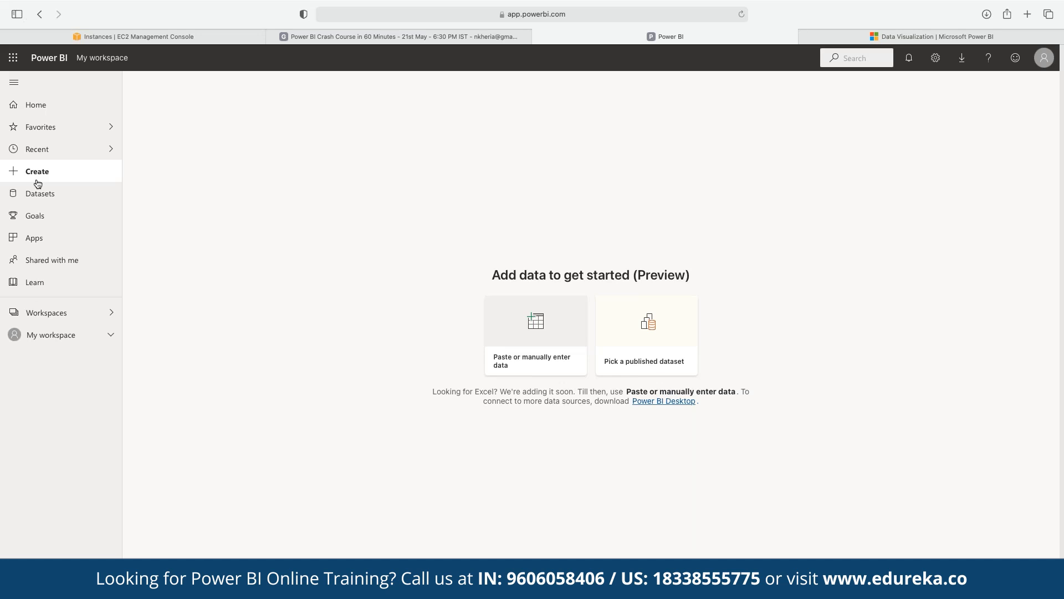
{"action": "left_click", "coordinate": [47, 203]}
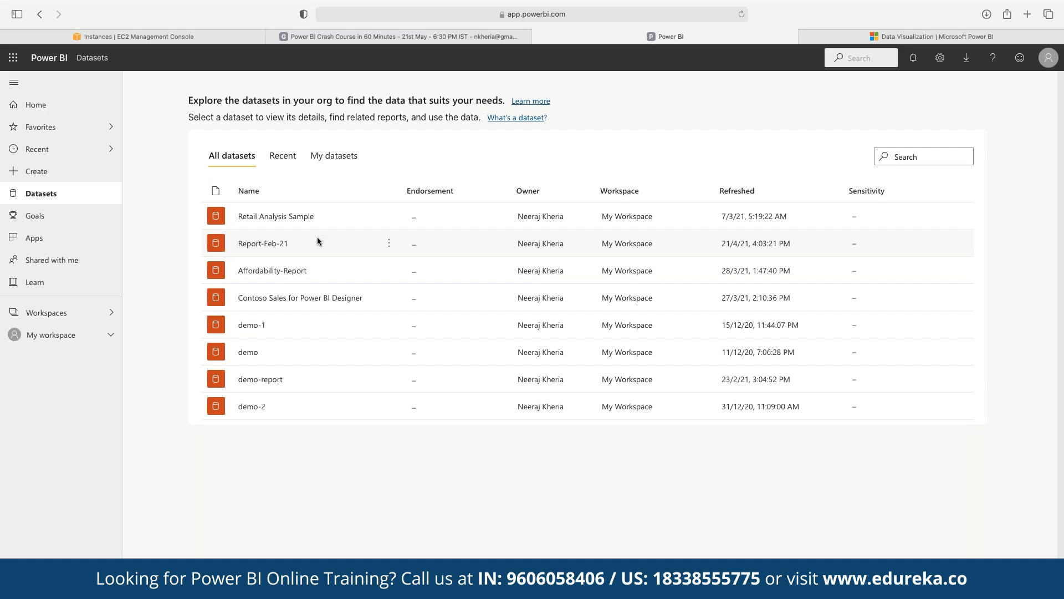
{"action": "left_click", "coordinate": [37, 173]}
{"action": "left_click", "coordinate": [534, 325]}
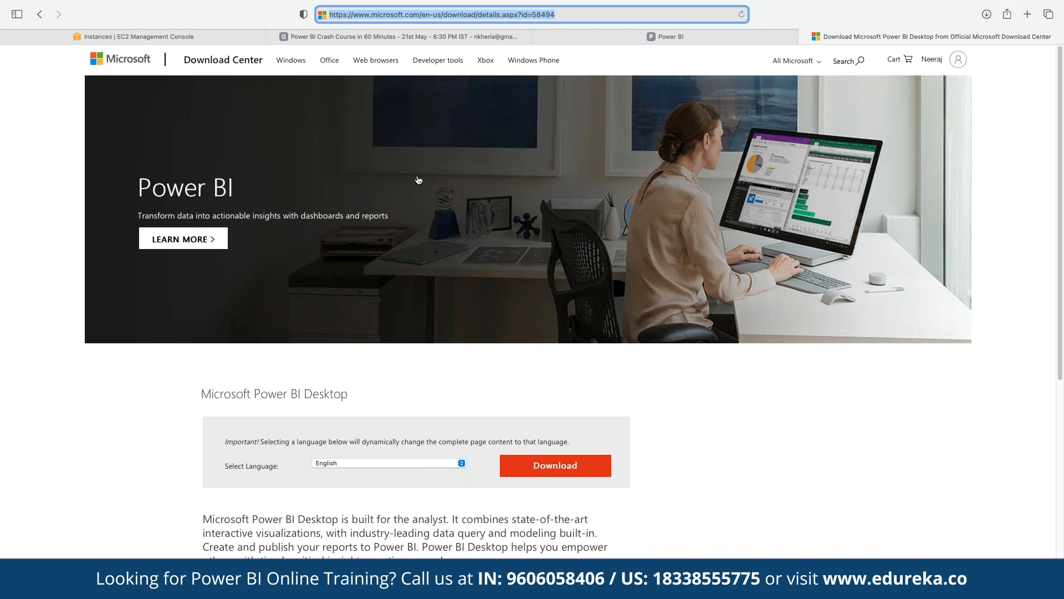
{"action": "left_click", "coordinate": [662, 39]}
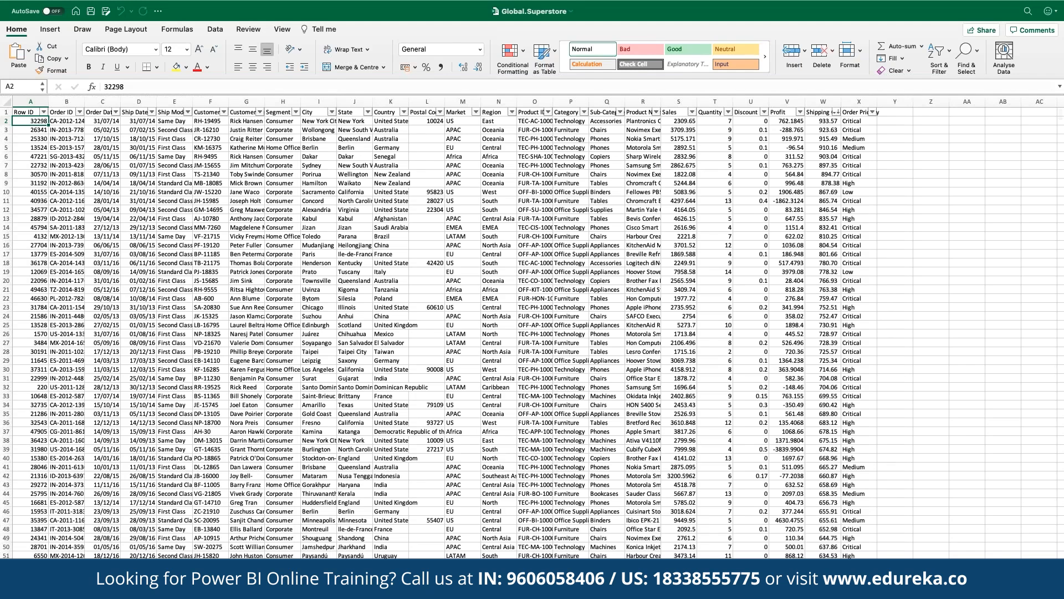
Step: Switch to Excel, fit all column widths of the Global.Superstore sheet to their contents and review the header row
{"action": "left_click", "coordinate": [6, 101]}
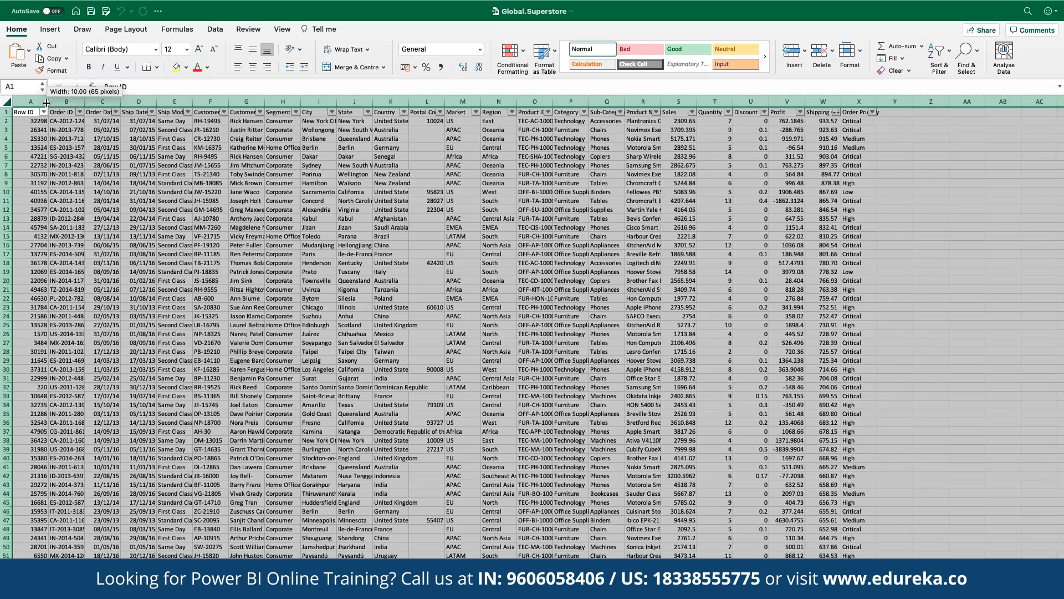
{"action": "double_click", "coordinate": [47, 103]}
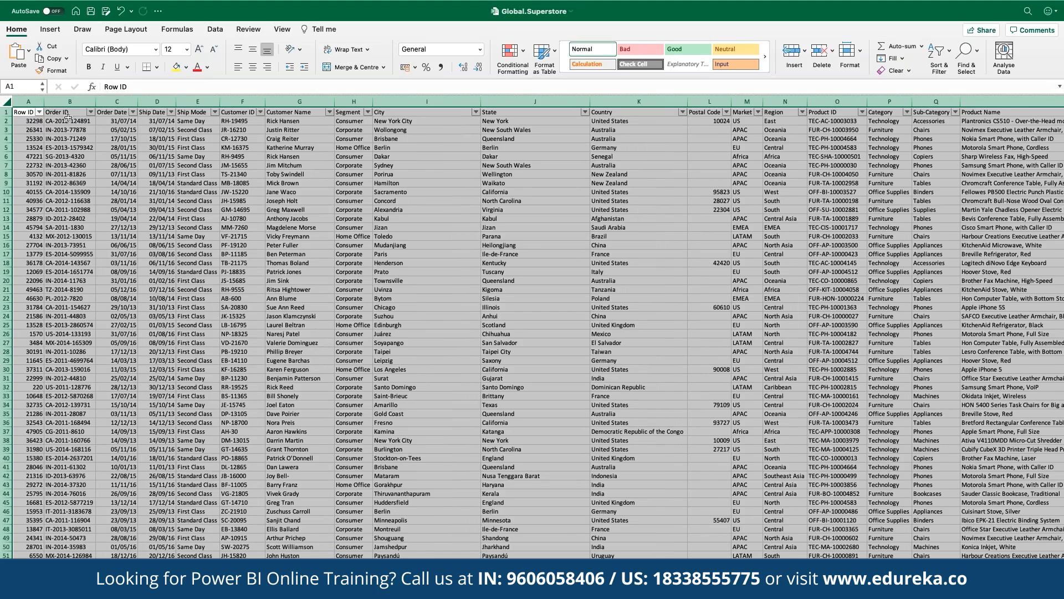
{"action": "scroll", "coordinate": [68, 117], "scroll_direction": "up", "scroll_amount": 1}
{"action": "scroll", "coordinate": [67, 116], "scroll_direction": "up", "scroll_amount": 3}
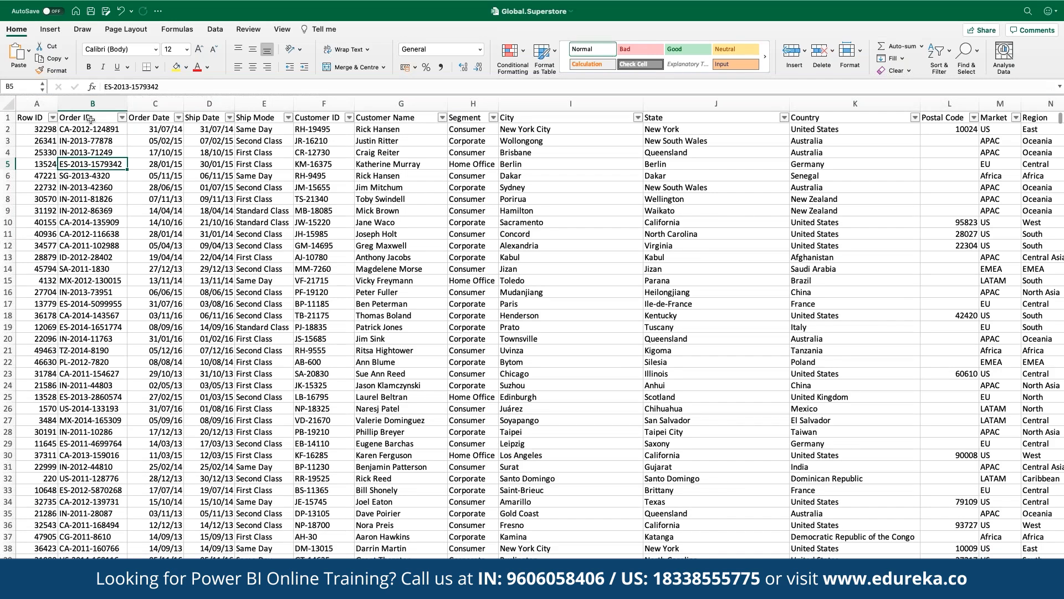
{"action": "left_click", "coordinate": [6, 117]}
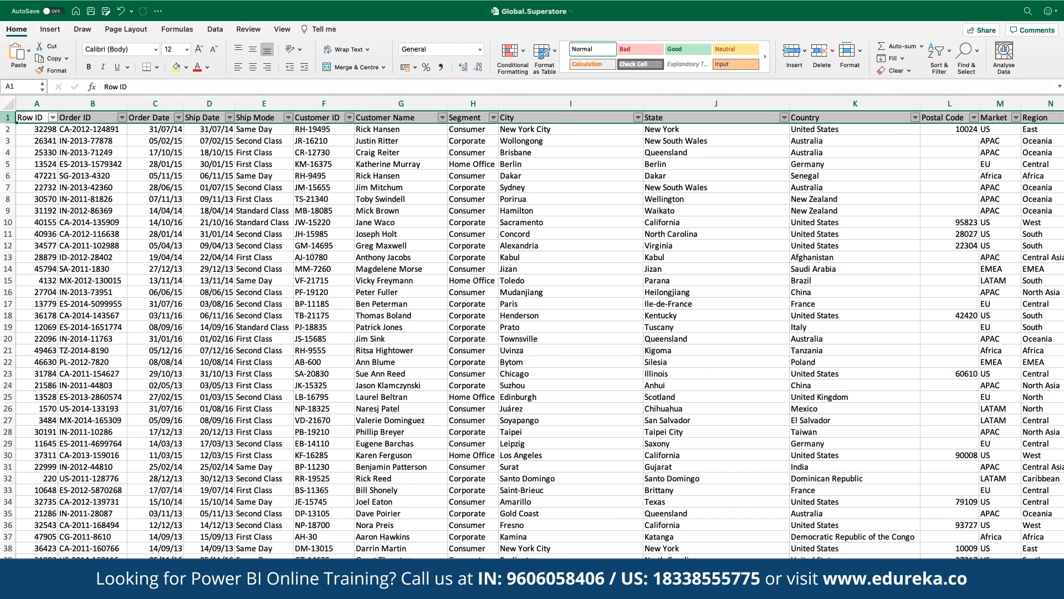
{"action": "scroll", "coordinate": [533, 333], "scroll_direction": "right", "scroll_amount": 5}
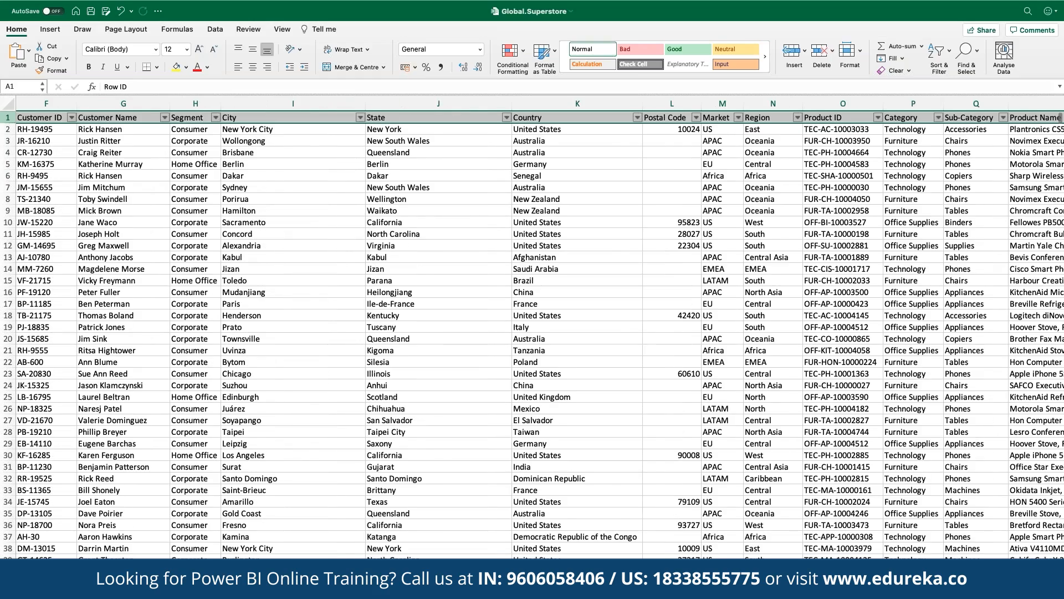
{"action": "scroll", "coordinate": [532, 332], "scroll_direction": "right", "scroll_amount": 4}
{"action": "scroll", "coordinate": [532, 332], "scroll_direction": "right", "scroll_amount": 3}
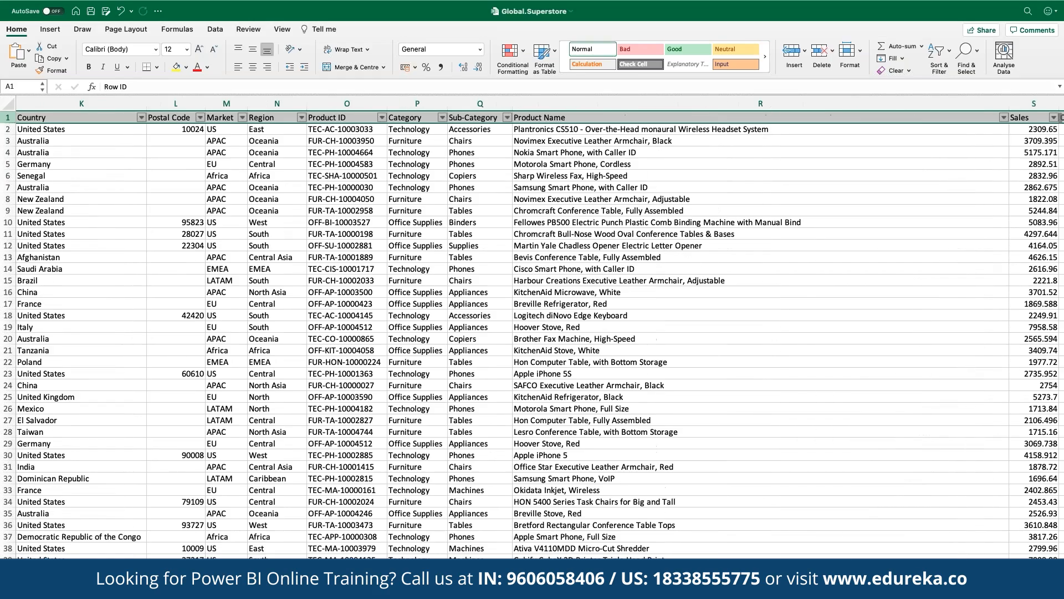
{"action": "scroll", "coordinate": [345, 471], "scroll_direction": "left", "scroll_amount": 10}
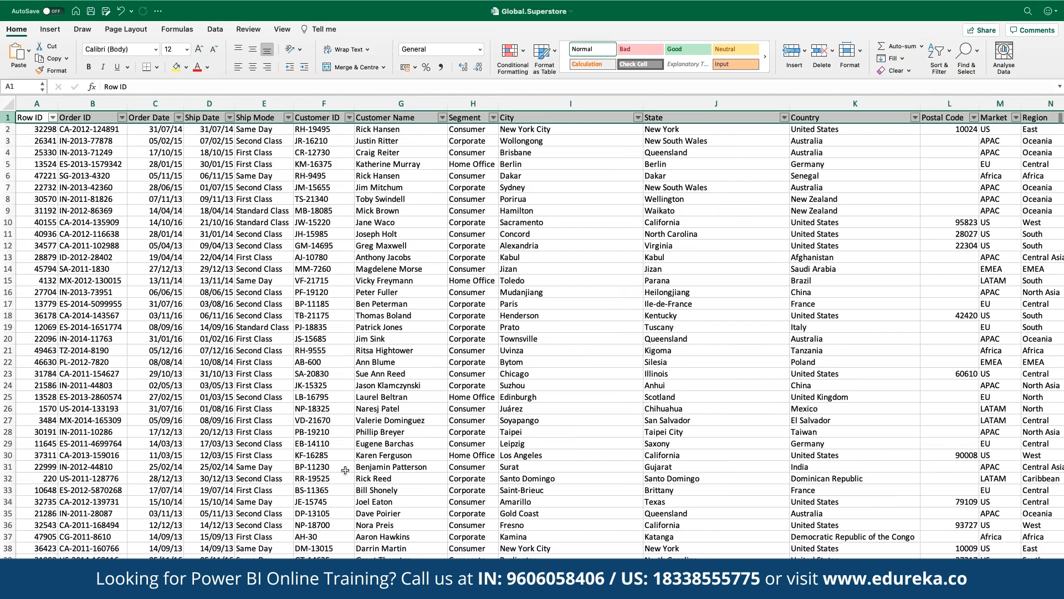
Step: Copy the entire data range of the Global.Superstore sheet
{"action": "left_click", "coordinate": [333, 416]}
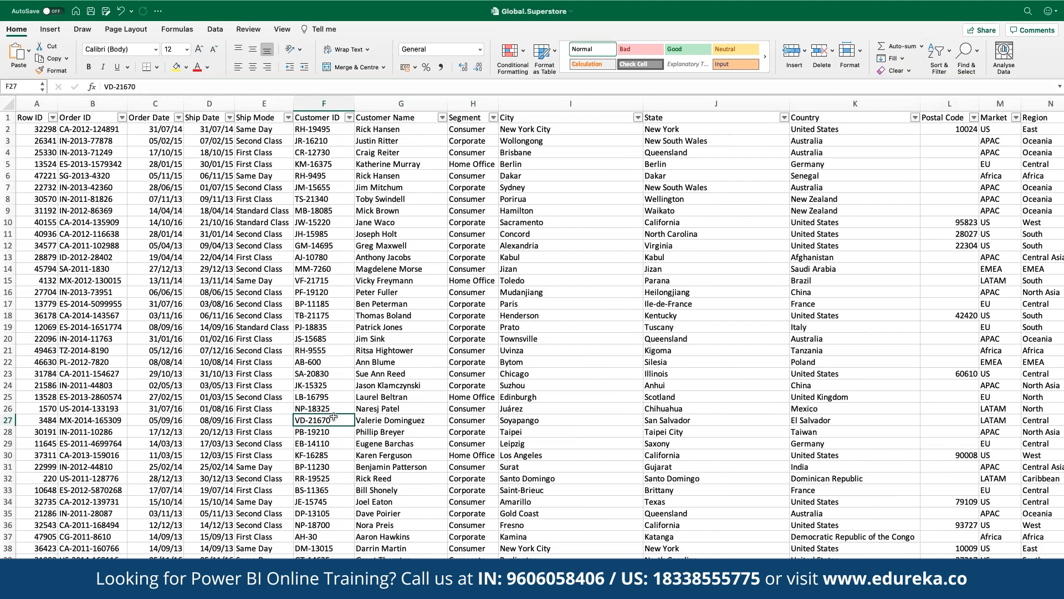
{"action": "key", "text": "super+a"}
{"action": "key", "text": "super+c"}
{"action": "left_click", "coordinate": [445, 432]}
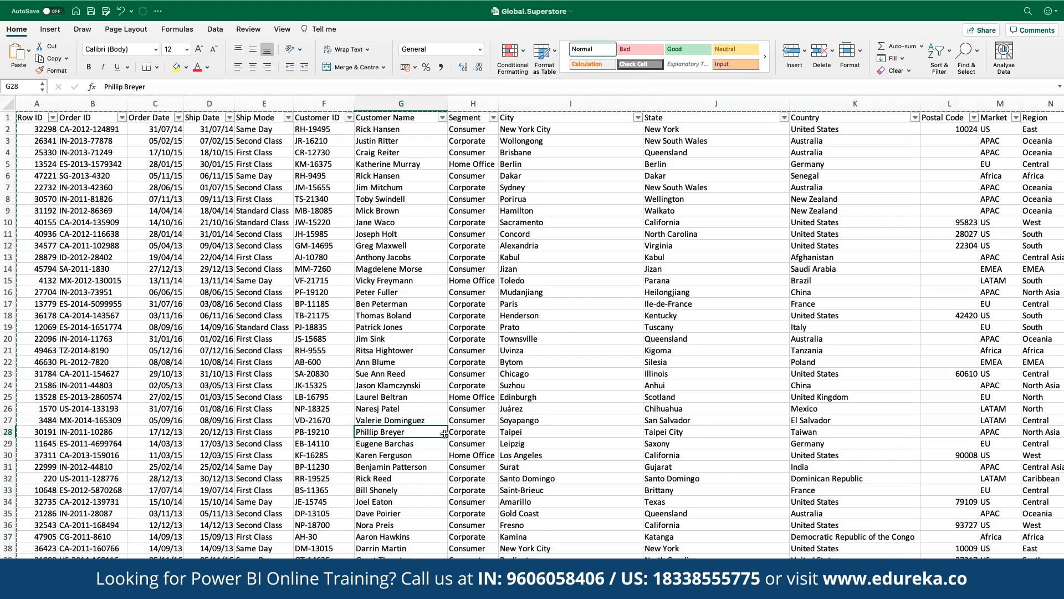
{"action": "key", "text": "super+a"}
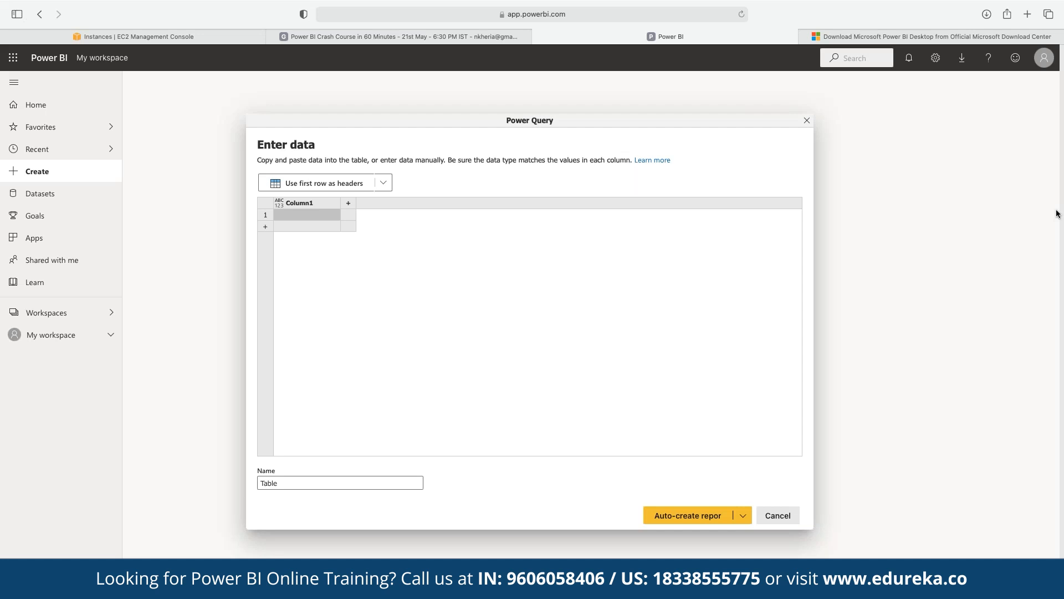
Step: Switch to Power BI, paste the copied data into the Enter data table and use its first row as headers
{"action": "key", "text": "super+v"}
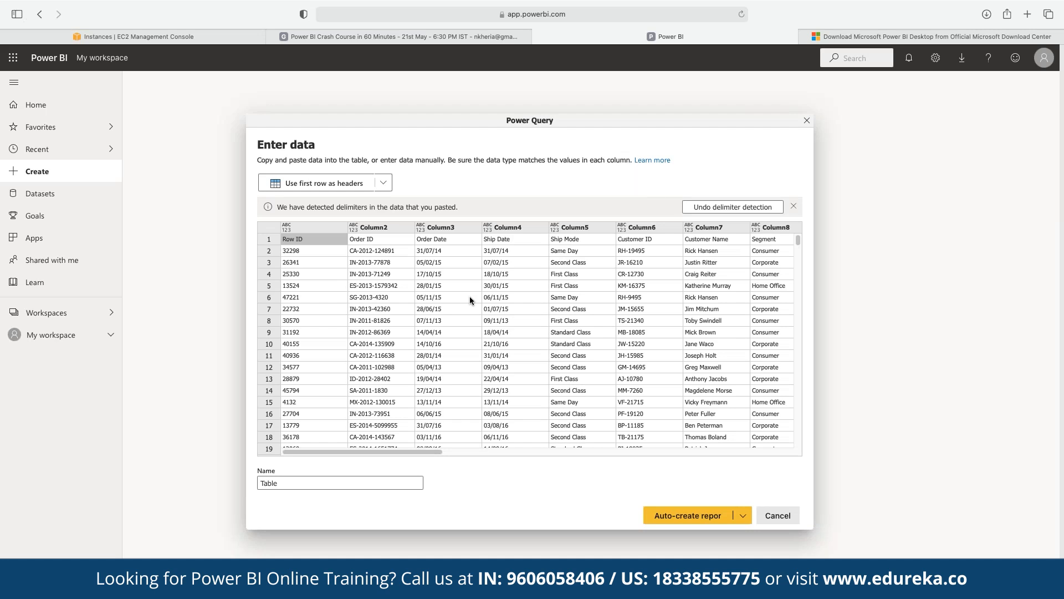
{"action": "left_click", "coordinate": [267, 249]}
{"action": "left_click", "coordinate": [268, 239]}
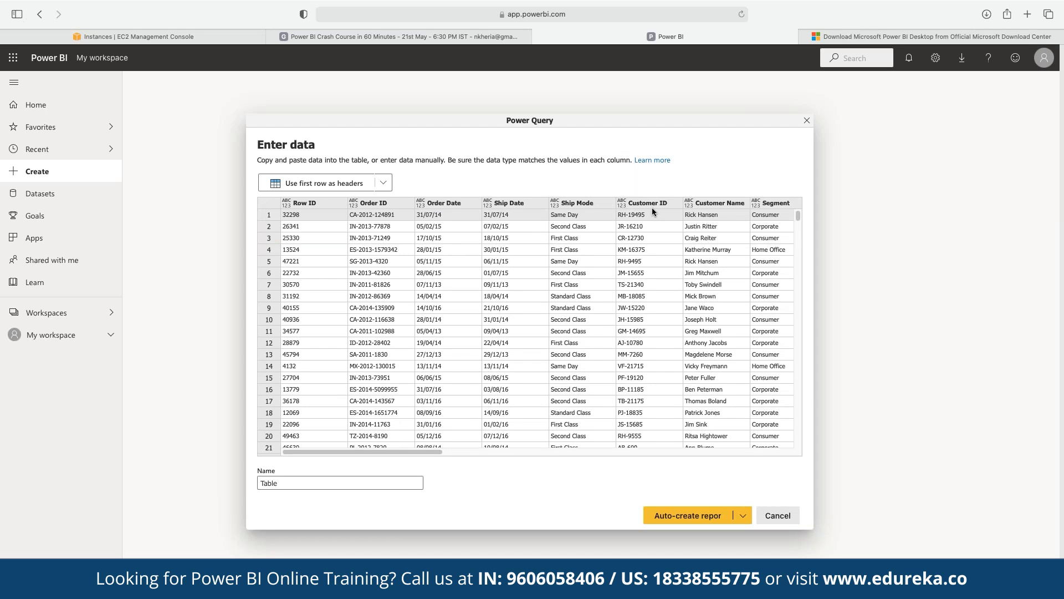
Step: Name the pasted table Orders and auto-create a report from it
{"action": "left_click", "coordinate": [364, 484]}
{"action": "key", "text": "super+a"}
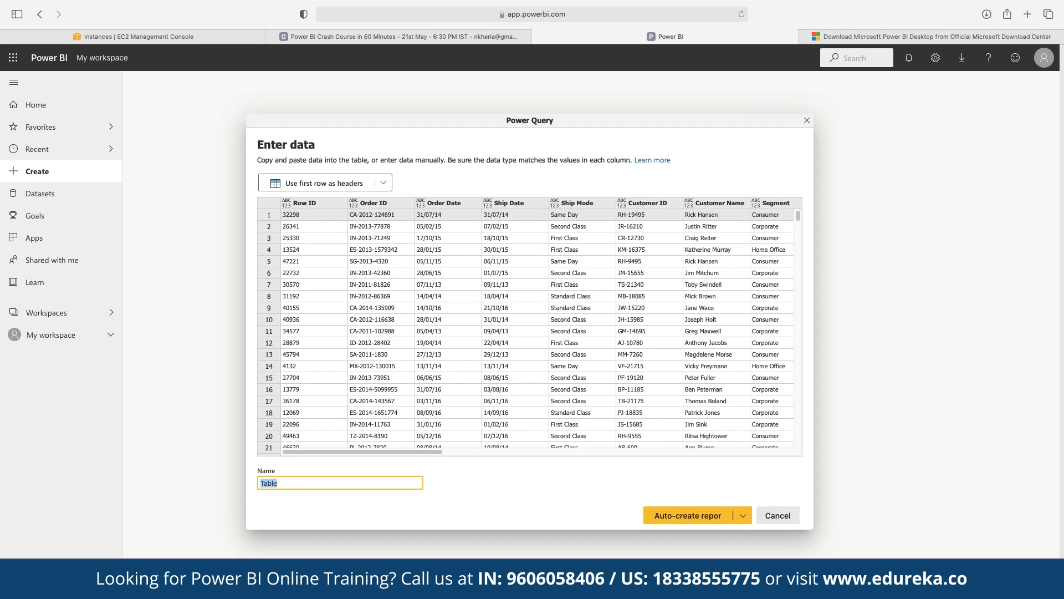
{"action": "type", "text": "Gloabl-Superst"}
{"action": "key", "text": "BackSpace"}
{"action": "key", "text": "BackSpace"}
{"action": "key", "text": "BackSpace"}
{"action": "key", "text": "BackSpace"}
{"action": "key", "text": "BackSpace"}
{"action": "key", "text": "BackSpace"}
{"action": "key", "text": "BackSpace"}
{"action": "key", "text": "BackSpace"}
{"action": "key", "text": "BackSpace"}
{"action": "key", "text": "BackSpace"}
{"action": "key", "text": "BackSpace"}
{"action": "key", "text": "BackSpace"}
{"action": "key", "text": "BackSpace"}
{"action": "key", "text": "BackSpace"}
{"action": "type", "text": "Orders"}
{"action": "left_click", "coordinate": [743, 515]}
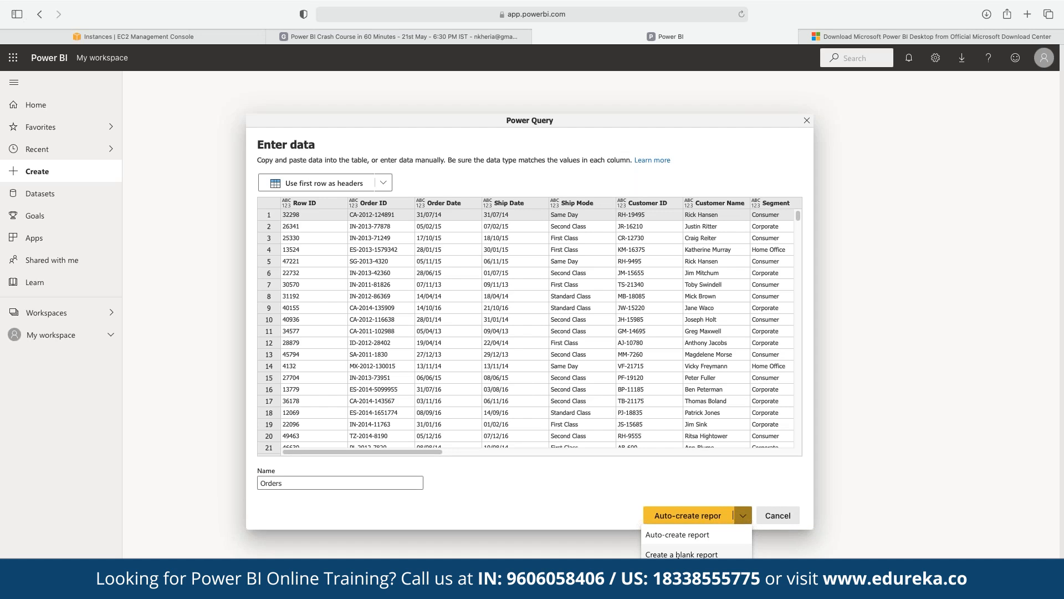
{"action": "left_click", "coordinate": [694, 534]}
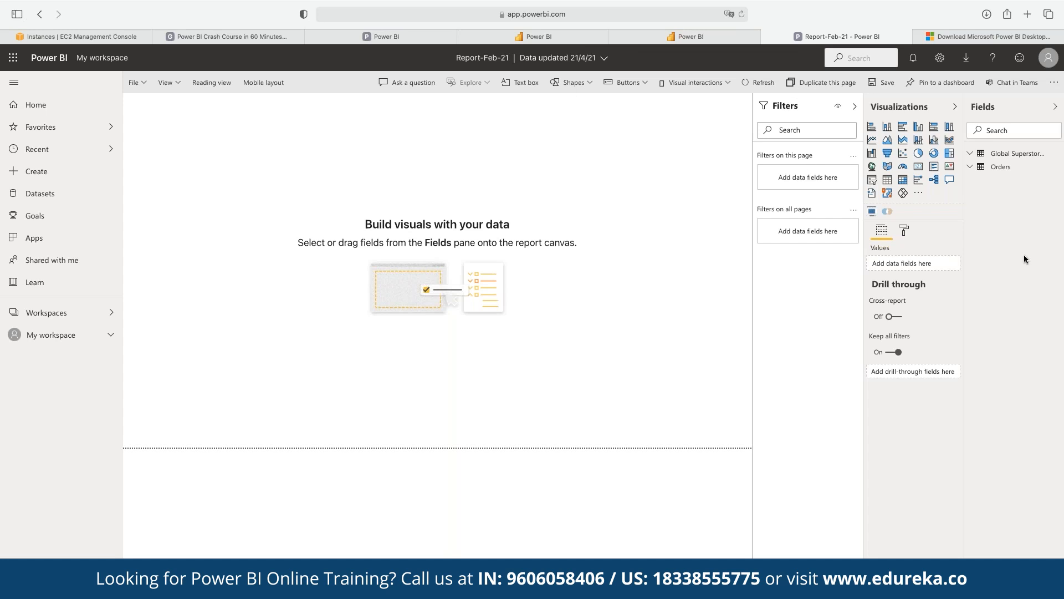
Step: Build a column chart of Profit by Order Date from the Orders table in the Report-Feb-21 report
{"action": "left_click", "coordinate": [971, 167]}
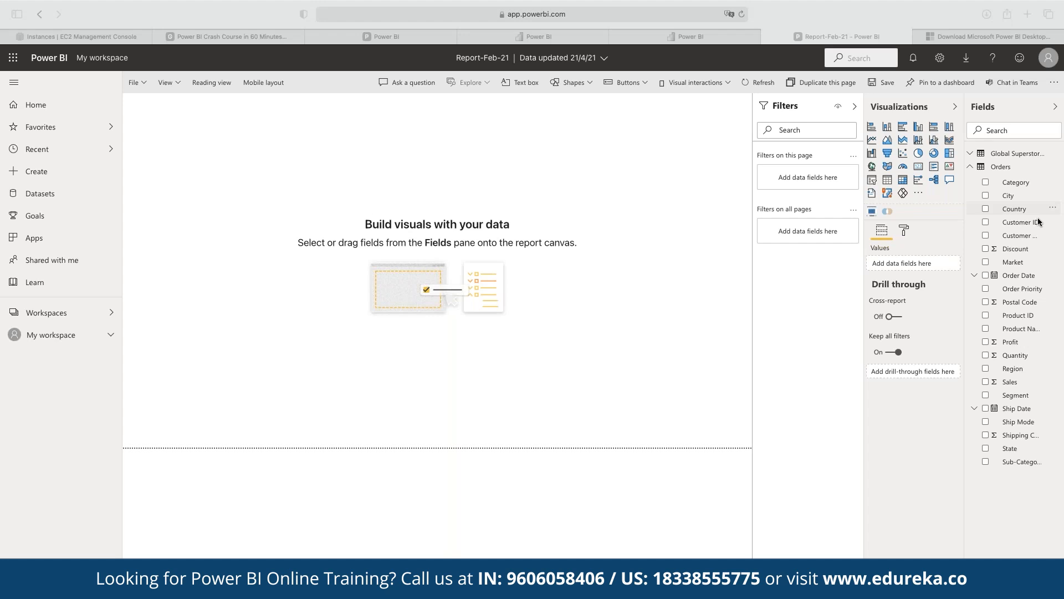
{"action": "left_click", "coordinate": [986, 345]}
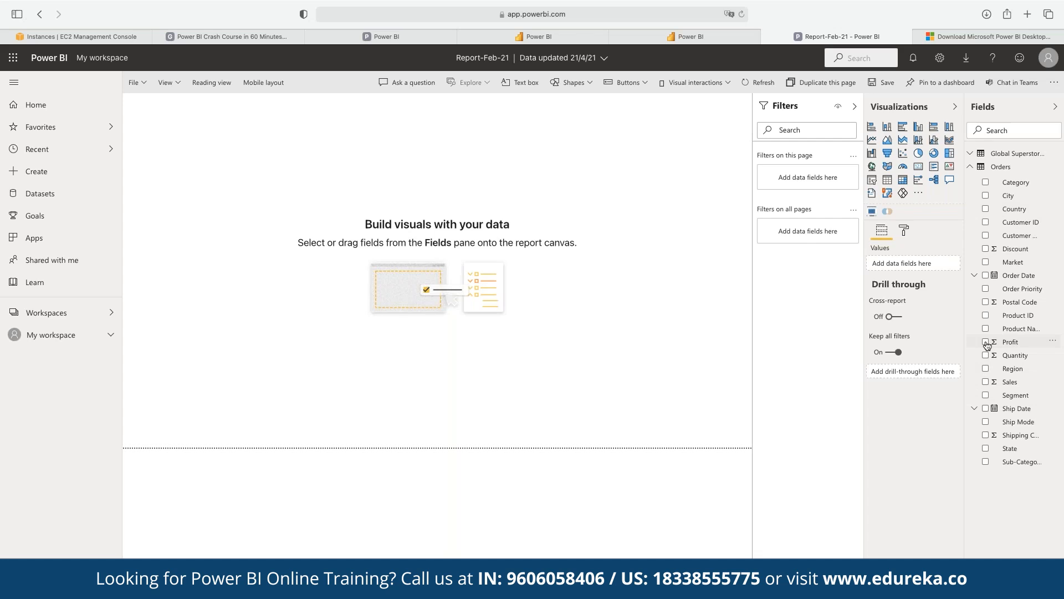
{"action": "left_click", "coordinate": [987, 344]}
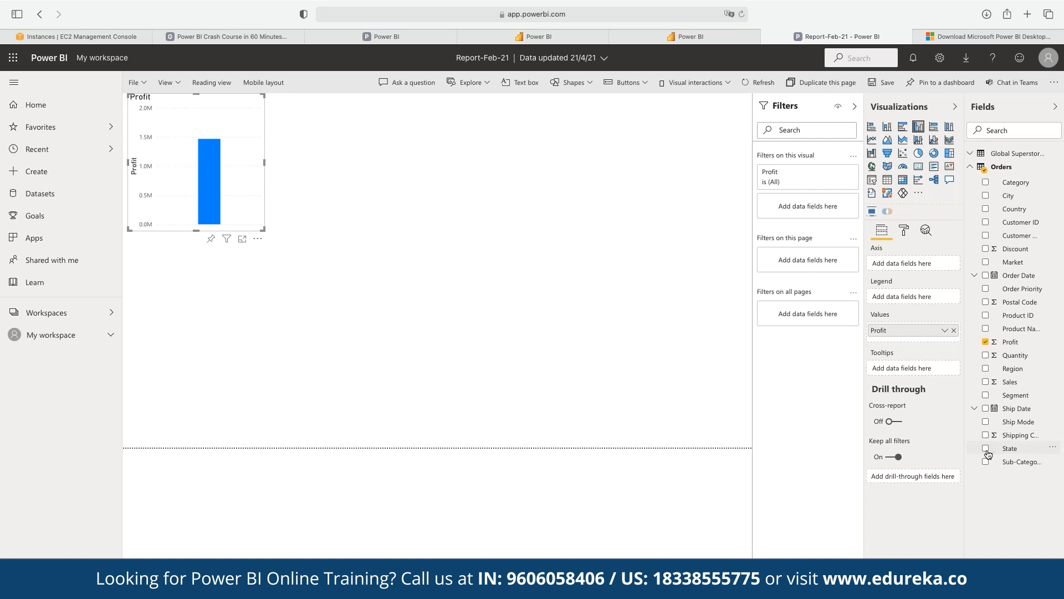
{"action": "left_click", "coordinate": [986, 275]}
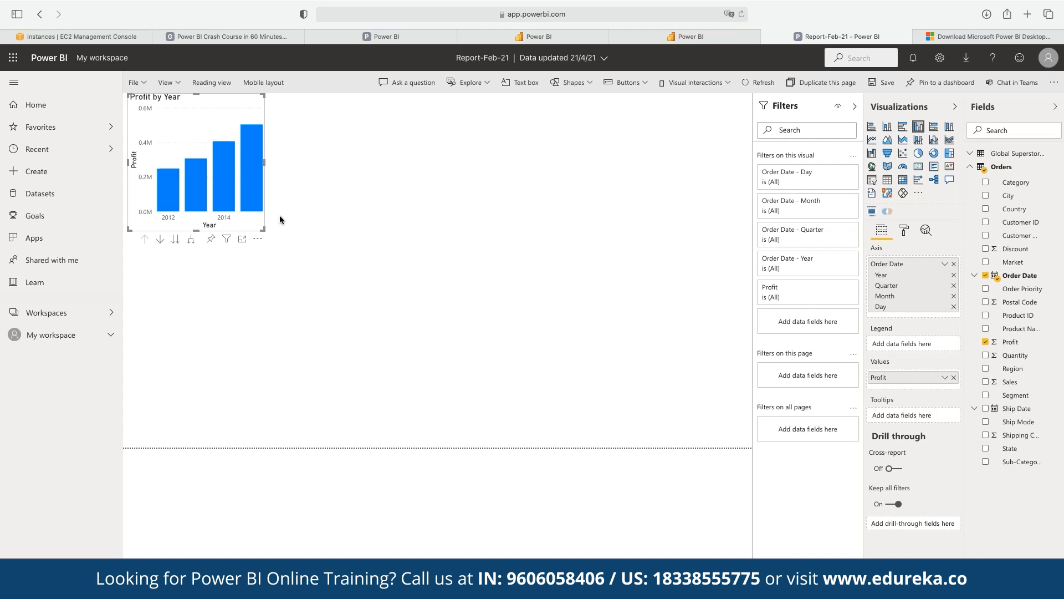
Step: Enlarge the Profit by Year chart to about half the width of the report canvas and deselect it
{"action": "left_click_drag", "start_coordinate": [264, 231], "coordinate": [480, 353]}
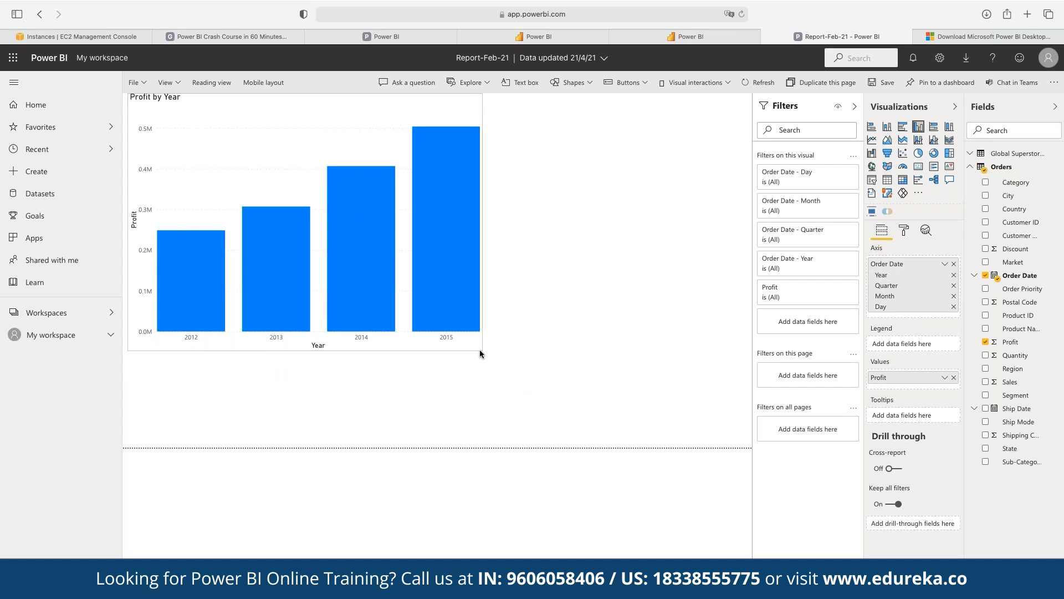
{"action": "left_click_drag", "start_coordinate": [480, 353], "coordinate": [437, 311]}
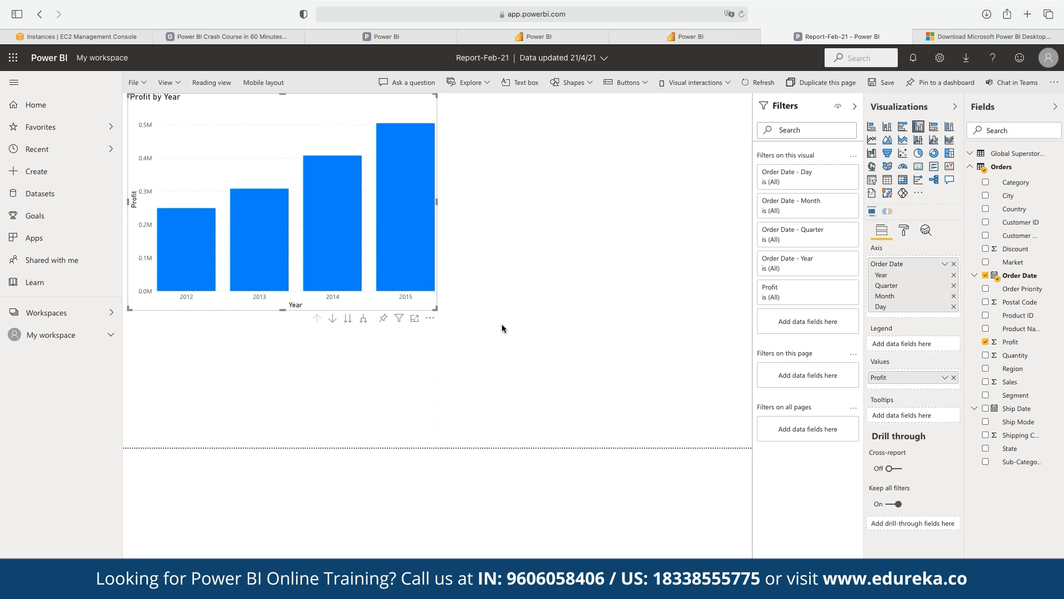
{"action": "left_click", "coordinate": [501, 324]}
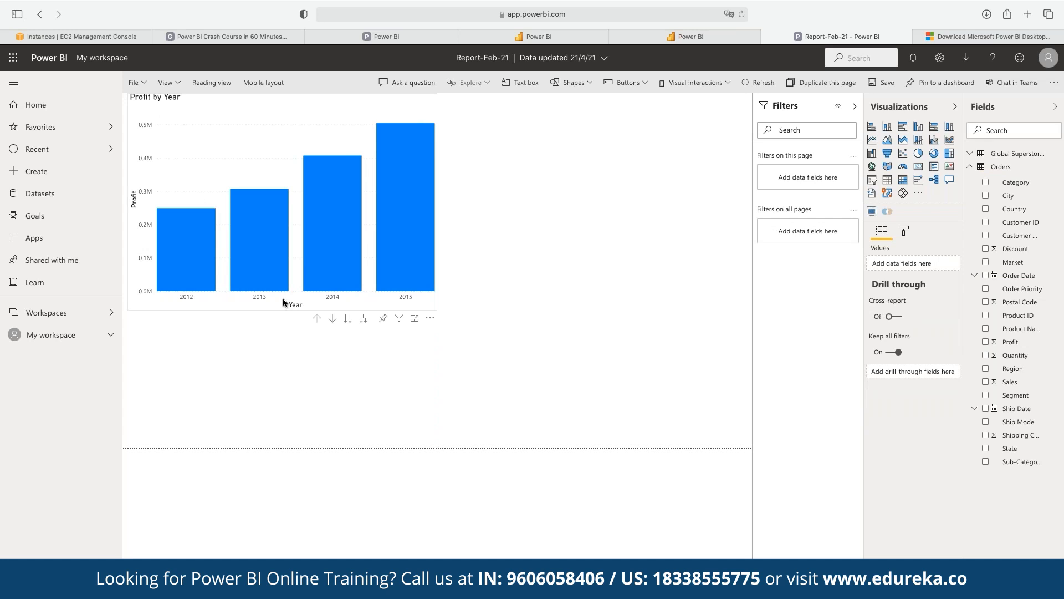
{"action": "mouse_move", "coordinate": [190, 257]}
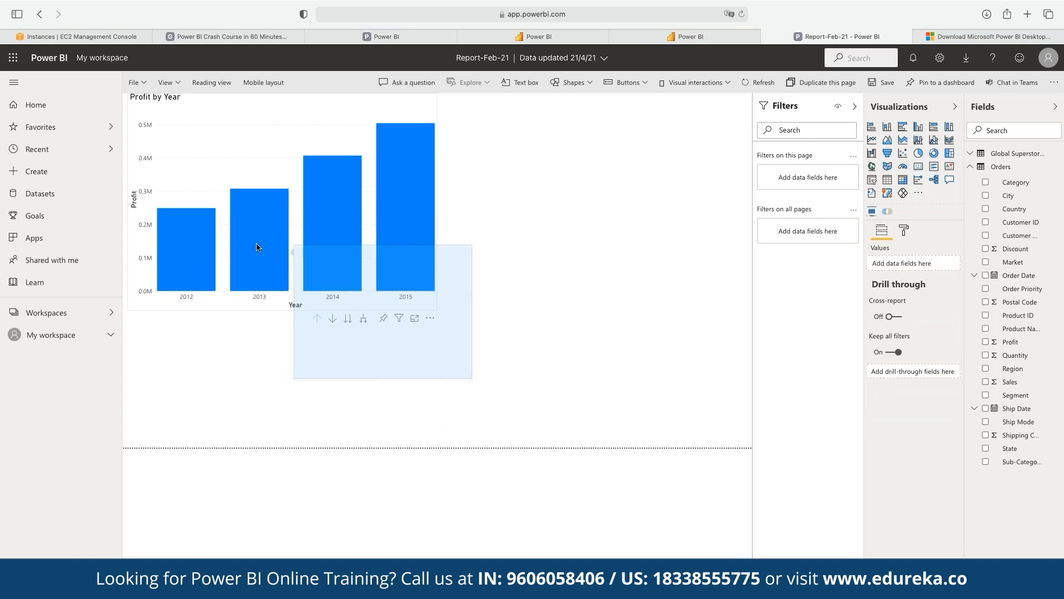
{"action": "mouse_move", "coordinate": [423, 232]}
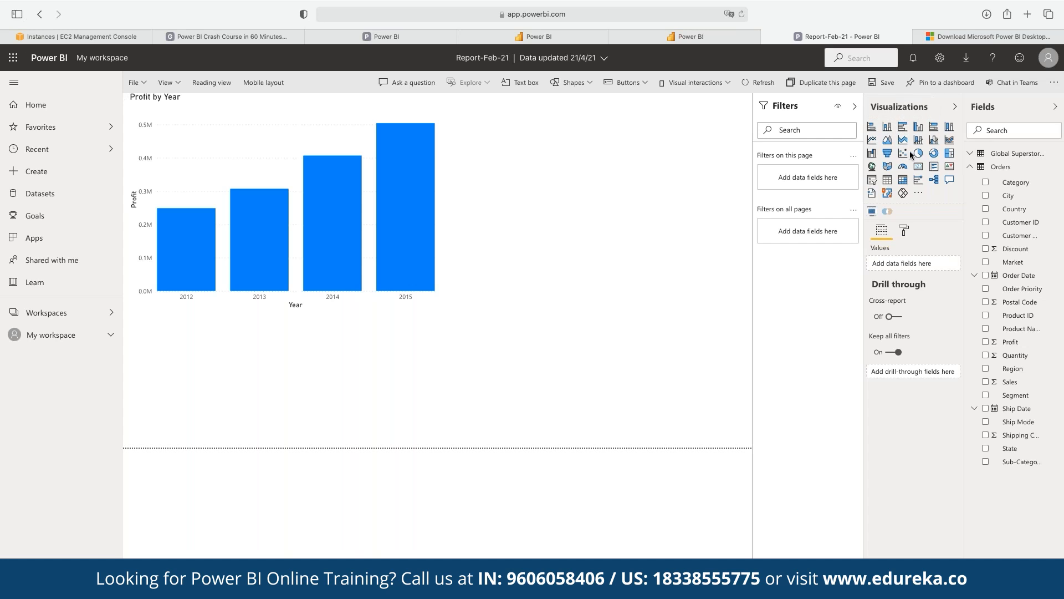
Step: Convert the Profit by Year column chart to a line chart
{"action": "left_click", "coordinate": [872, 139]}
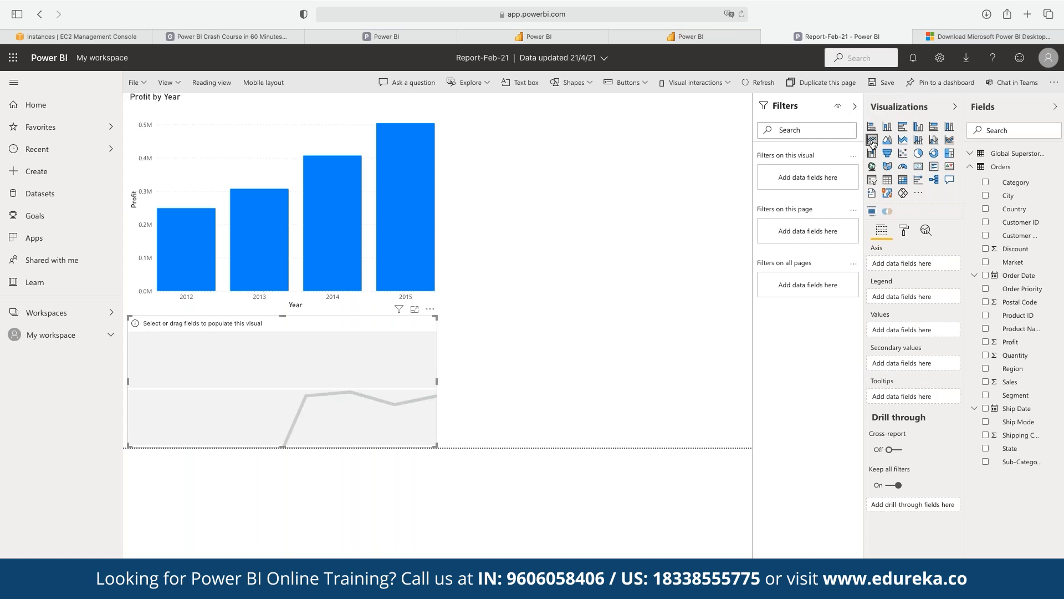
{"action": "left_click", "coordinate": [370, 277]}
{"action": "left_click", "coordinate": [874, 141]}
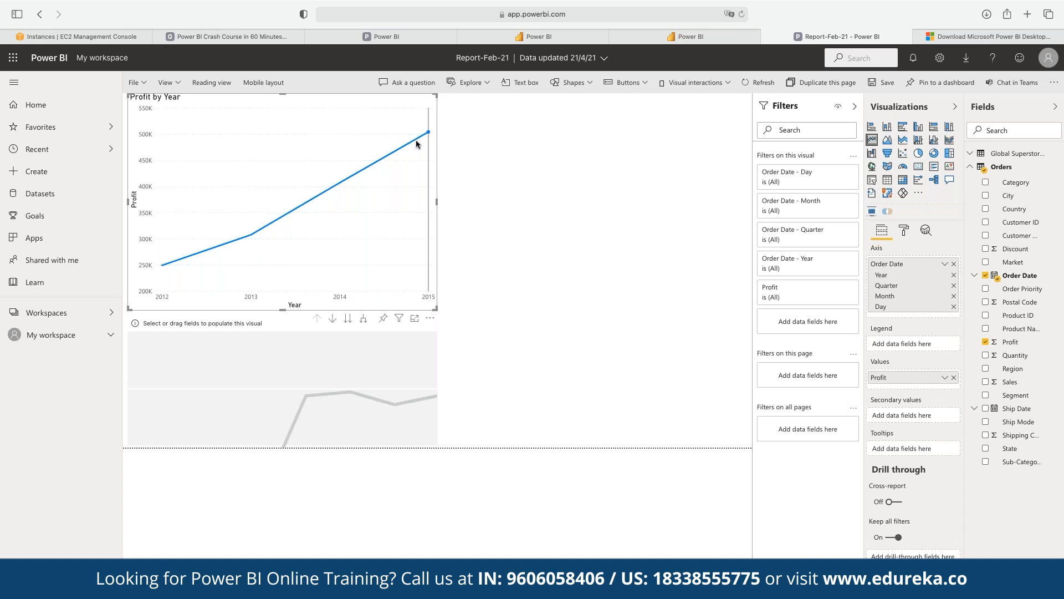
Step: Delete the empty line chart placeholder below the Profit by Year chart
{"action": "left_click", "coordinate": [430, 320]}
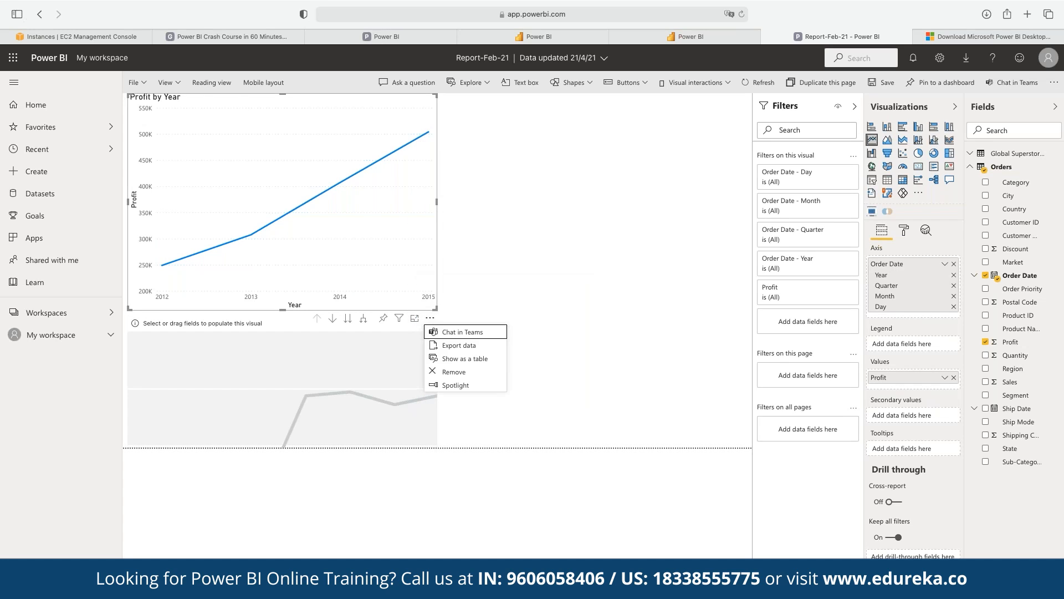
{"action": "left_click", "coordinate": [449, 372]}
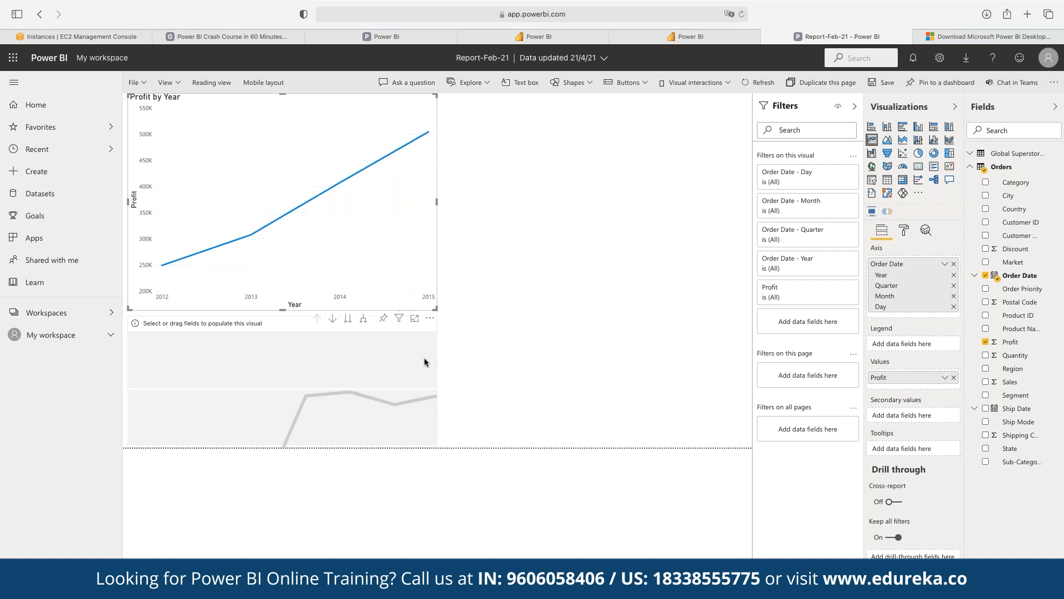
{"action": "left_click", "coordinate": [431, 326]}
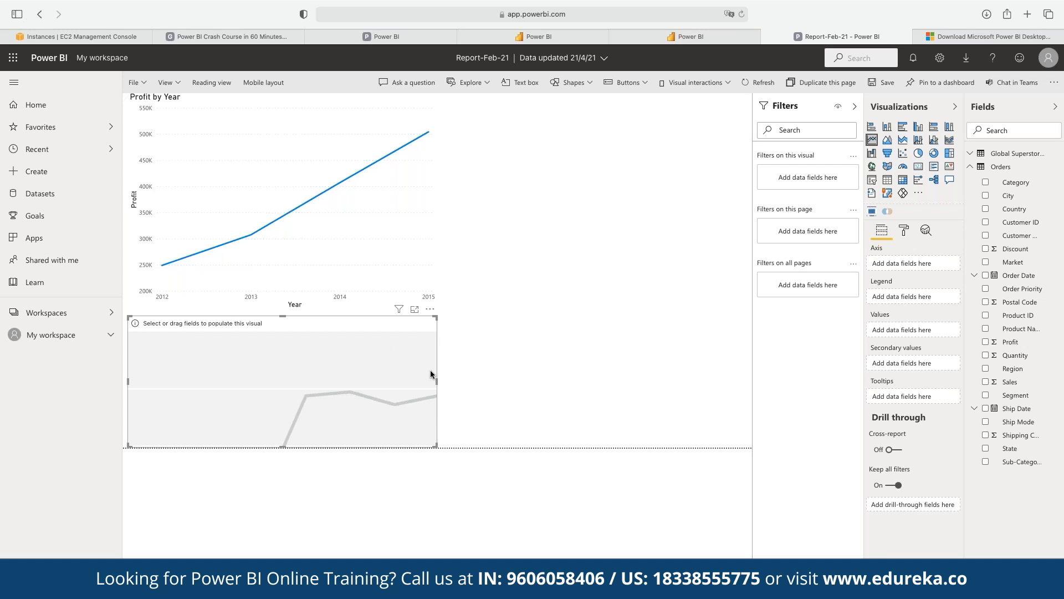
{"action": "key", "text": "Delete"}
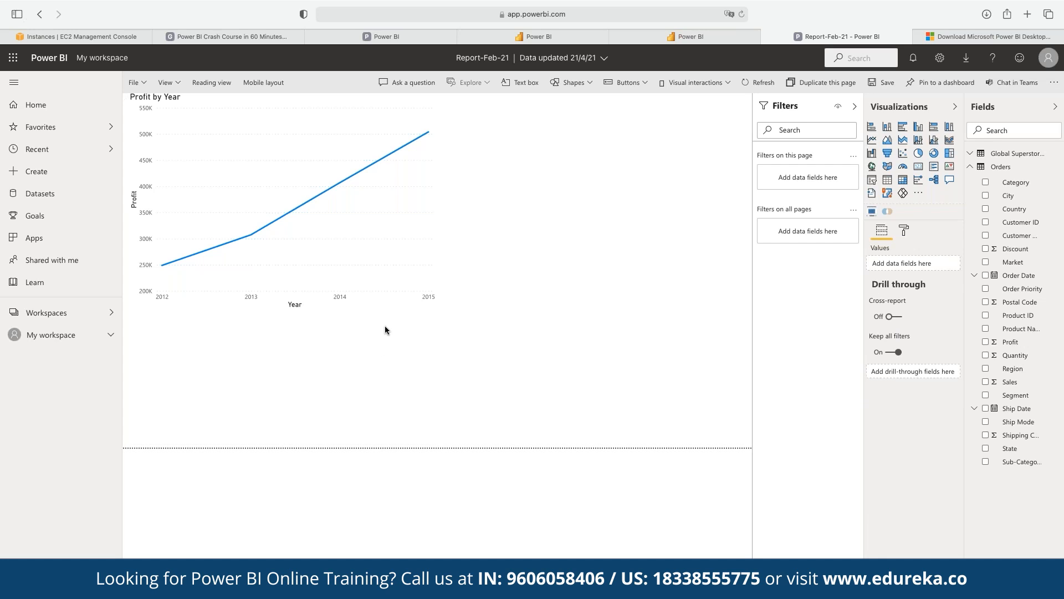
Step: Enlarge the Profit by Year line chart to about three quarters of the page width and center it
{"action": "left_click", "coordinate": [434, 306]}
{"action": "left_click_drag", "start_coordinate": [434, 305], "coordinate": [618, 404]}
{"action": "left_click_drag", "start_coordinate": [511, 308], "coordinate": [565, 330]}
{"action": "left_click", "coordinate": [565, 327]}
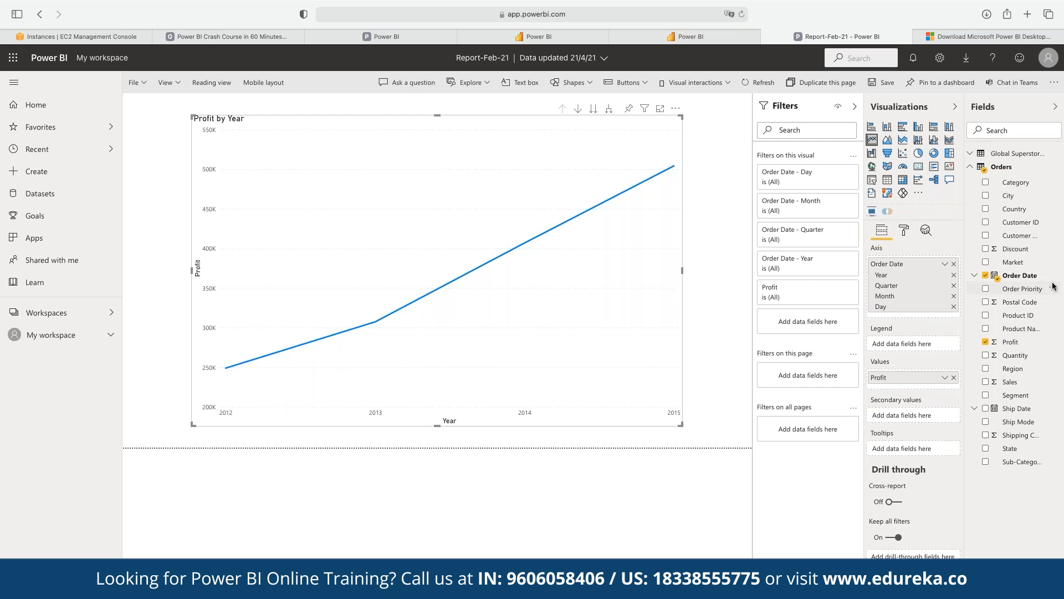
Step: Remove the Year and Quarter levels from the Order Date axis so the line chart plots Profit by Month
{"action": "key", "text": "super+Tab"}
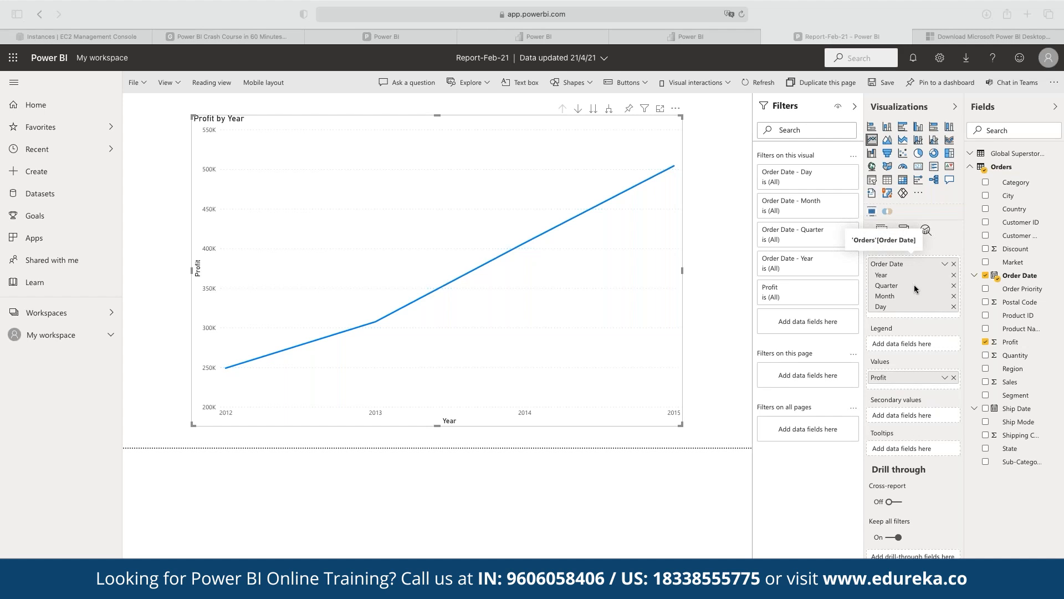
{"action": "left_click", "coordinate": [955, 276]}
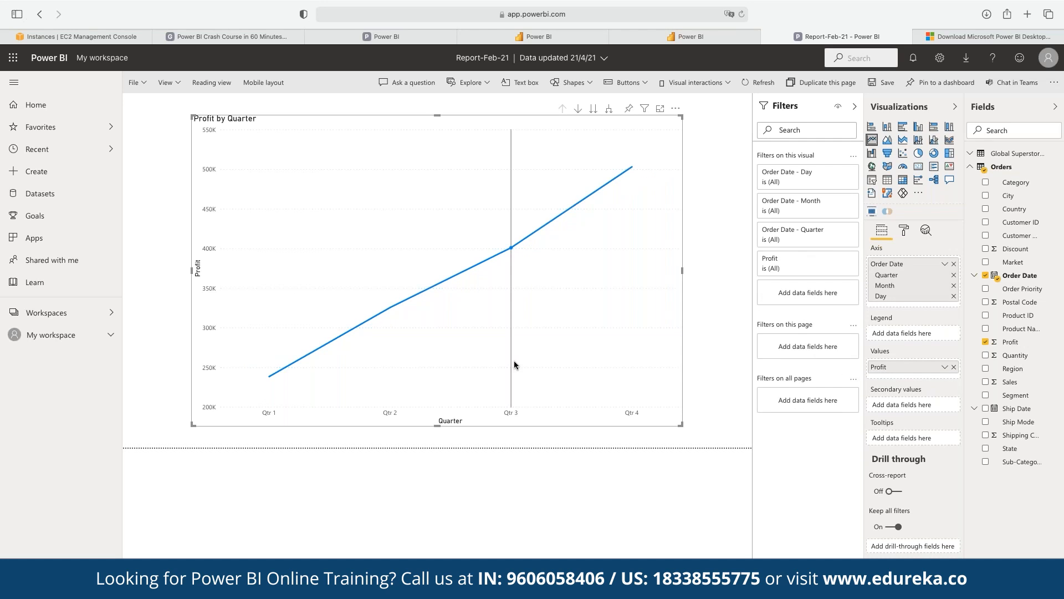
{"action": "mouse_move", "coordinate": [515, 365]}
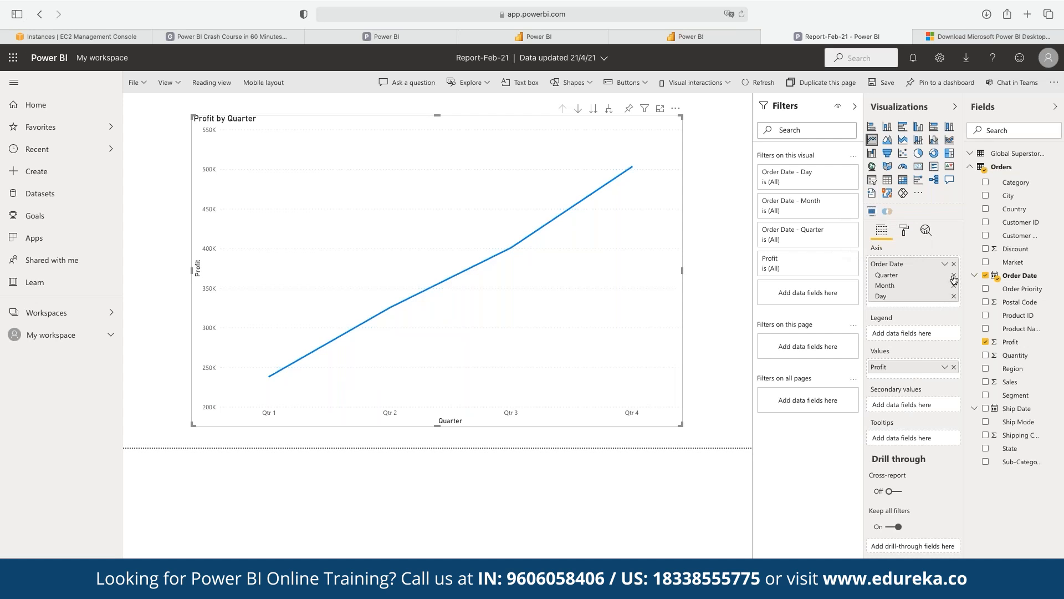
{"action": "left_click", "coordinate": [953, 279]}
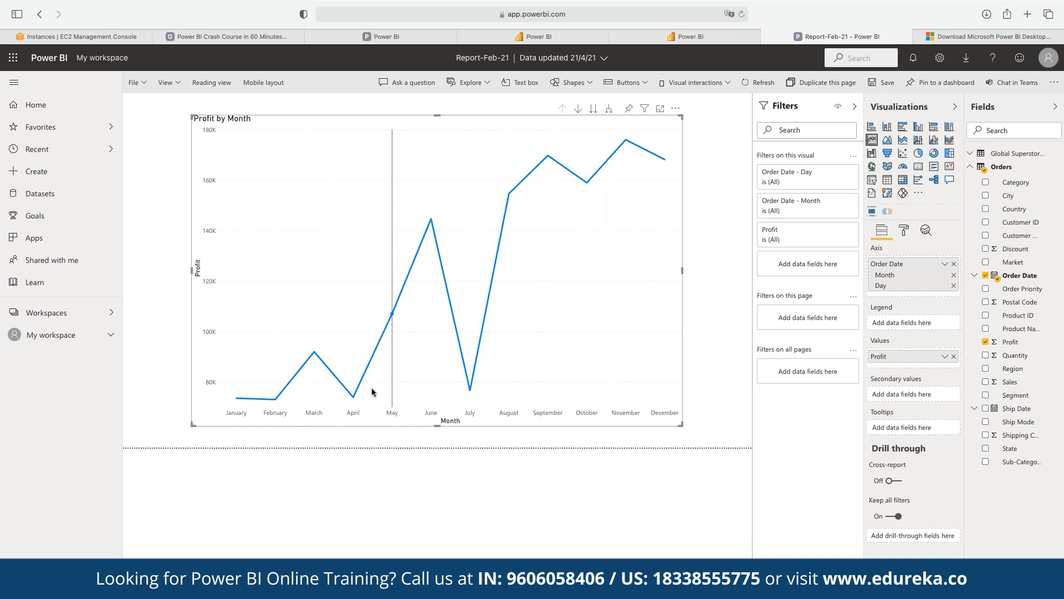
{"action": "mouse_move", "coordinate": [417, 239]}
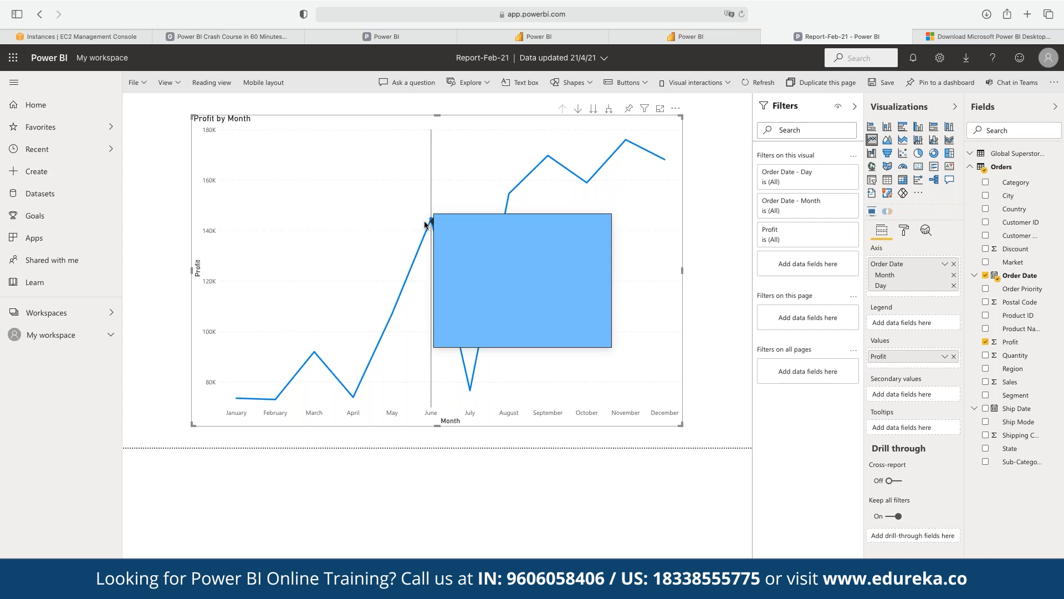
{"action": "mouse_move", "coordinate": [472, 387]}
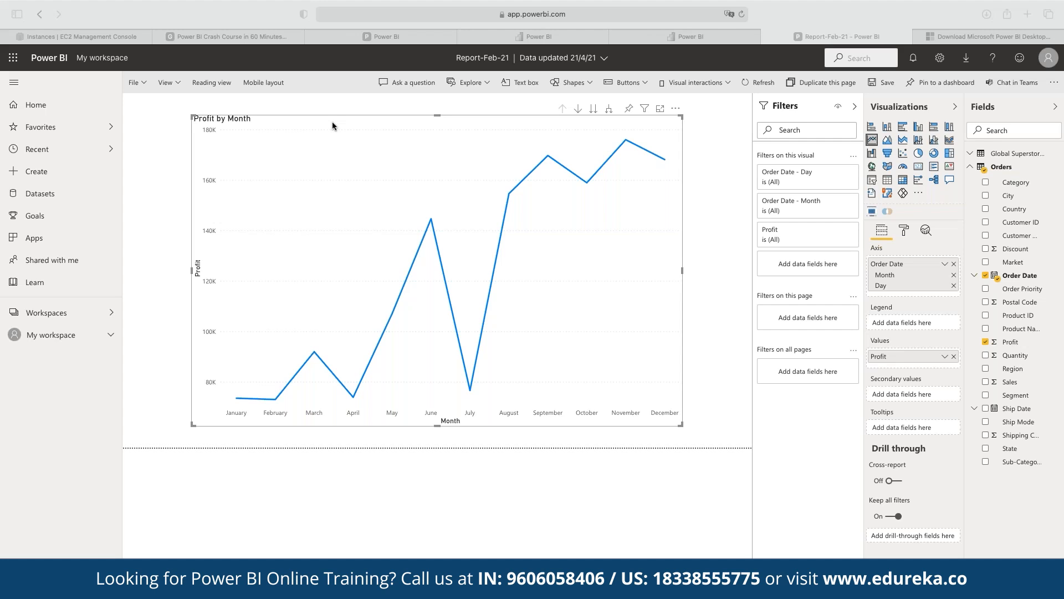
Step: Shrink the Profit by Month chart to about half the page width and place it in the page's upper-left corner
{"action": "left_click", "coordinate": [684, 427]}
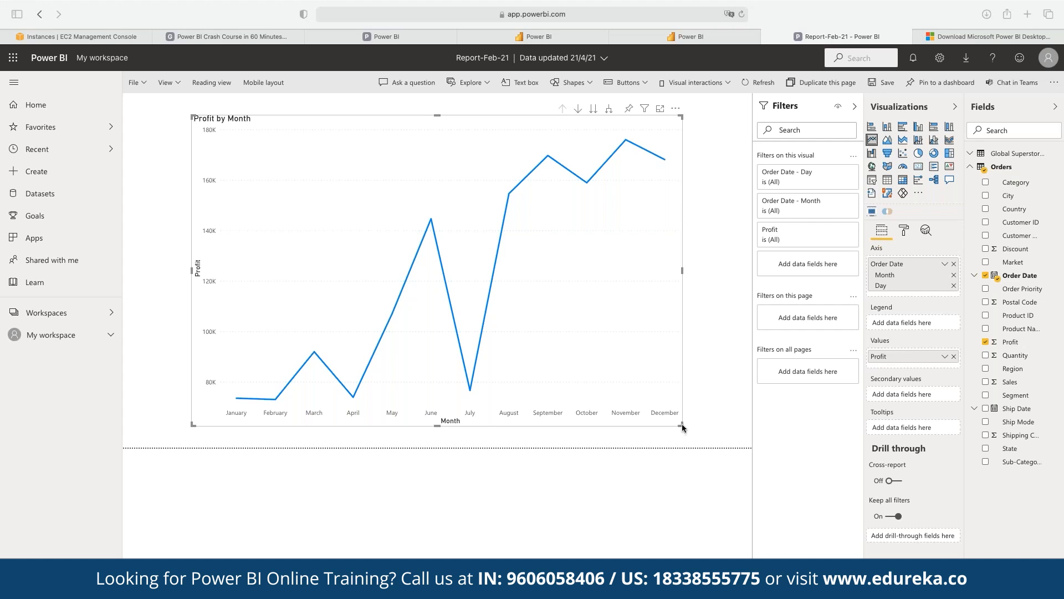
{"action": "mouse_move", "coordinate": [684, 428]}
{"action": "left_mouse_down"}
{"action": "mouse_move", "coordinate": [653, 395]}
{"action": "mouse_move", "coordinate": [677, 423]}
{"action": "left_mouse_up"}
{"action": "left_click_drag", "start_coordinate": [568, 387], "coordinate": [454, 308]}
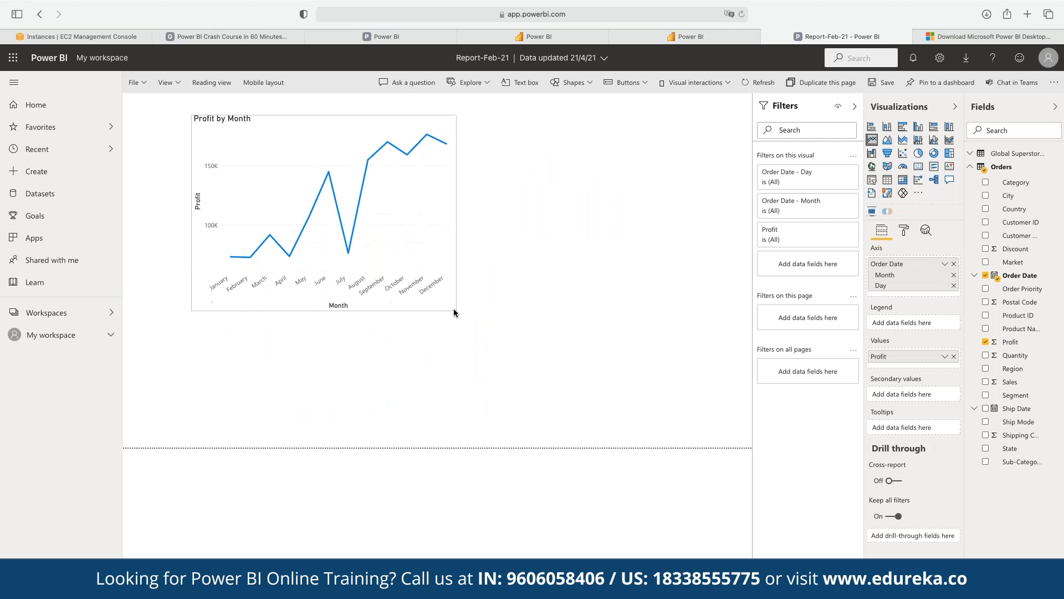
{"action": "left_click_drag", "start_coordinate": [412, 215], "coordinate": [344, 196]}
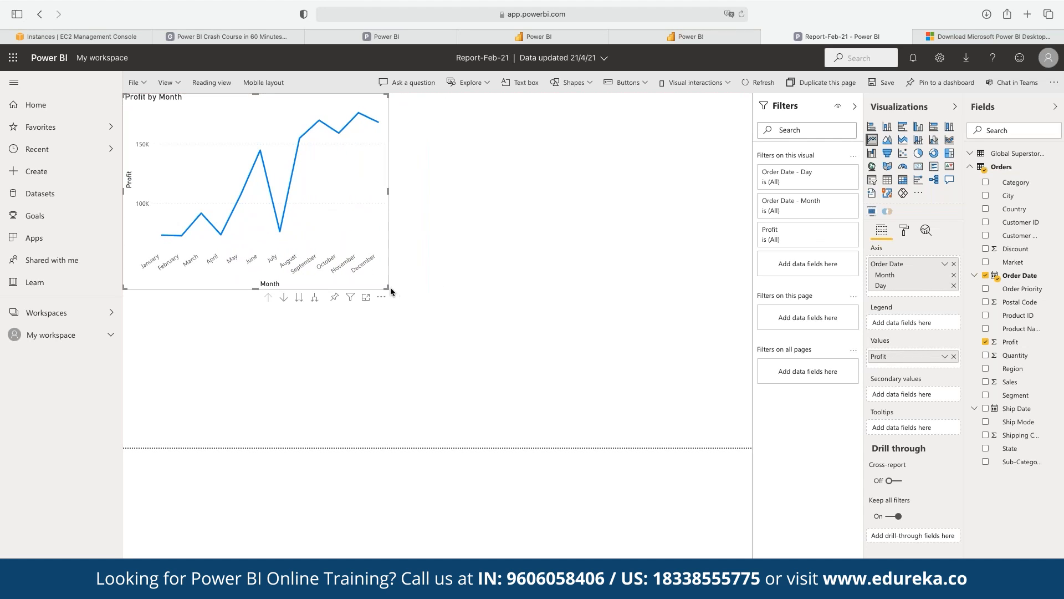
{"action": "left_click", "coordinate": [390, 289]}
{"action": "left_click", "coordinate": [370, 267]}
{"action": "left_click_drag", "start_coordinate": [388, 289], "coordinate": [437, 269]}
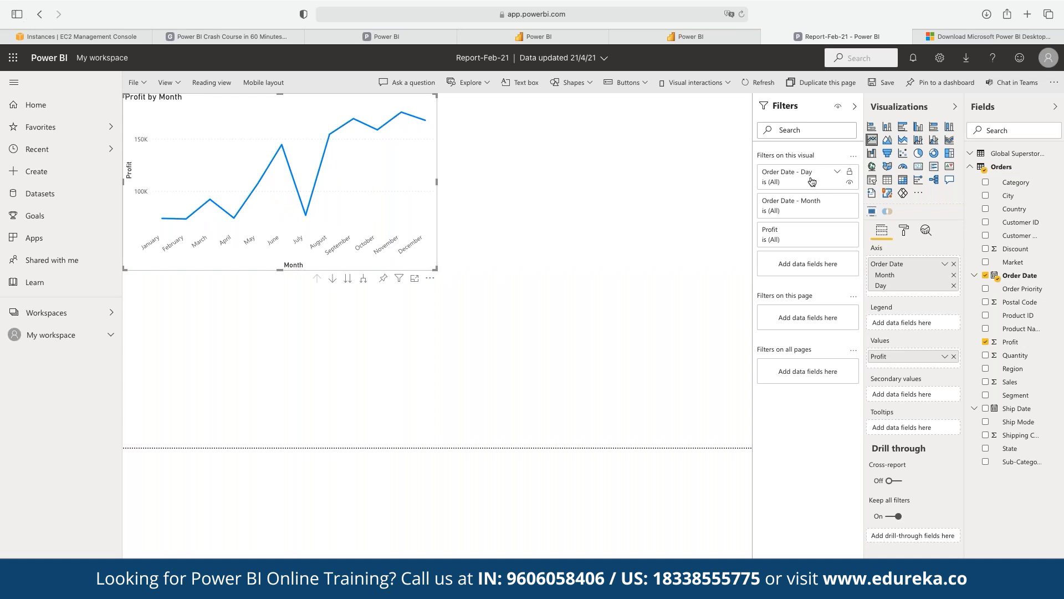
Step: Add the Order Date Year field as a visual-level filter on the Profit by Month chart, using basic filtering with 2015
{"action": "left_click", "coordinate": [838, 173]}
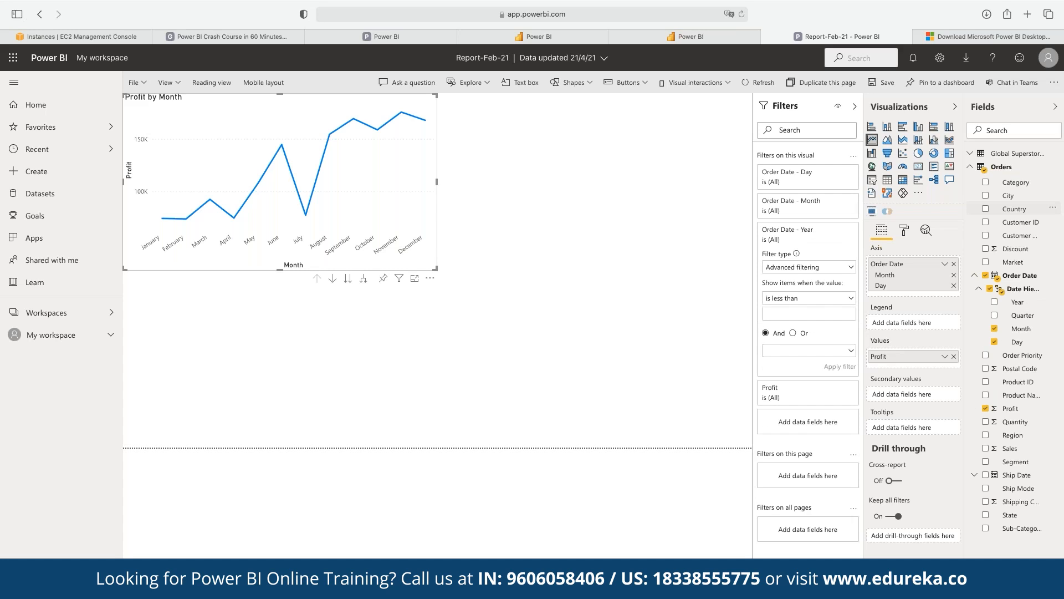
{"action": "left_click", "coordinate": [814, 271]}
{"action": "left_click", "coordinate": [810, 297]}
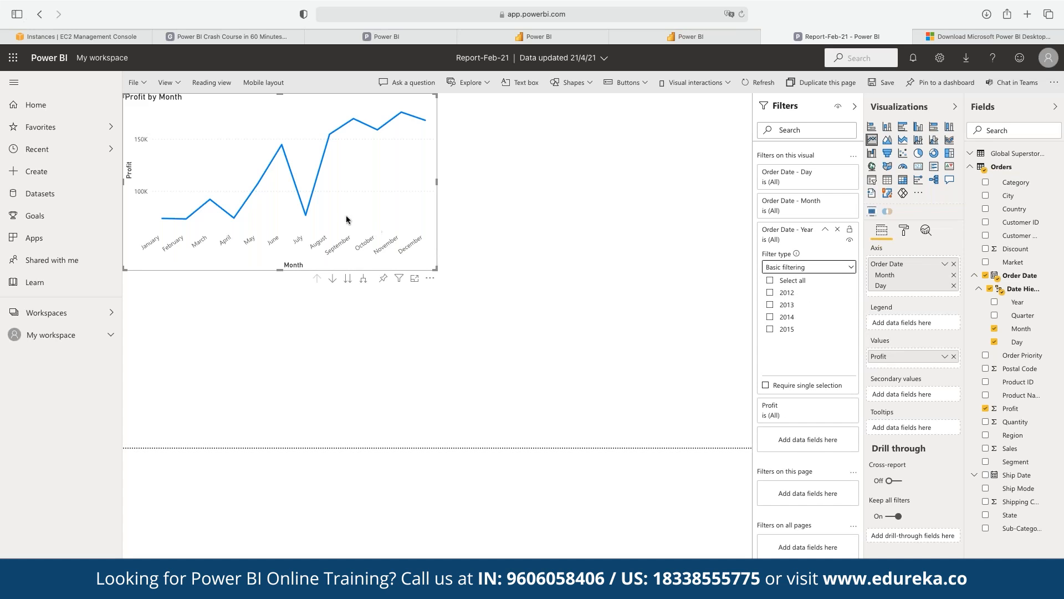
{"action": "left_click", "coordinate": [770, 329]}
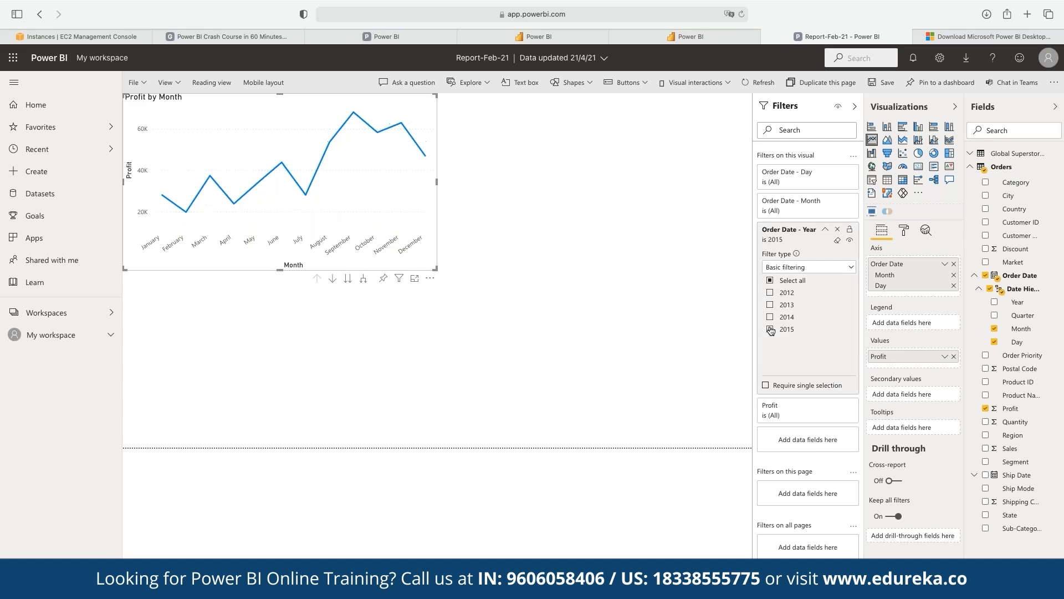
Step: Duplicate the Profit by Month chart three times and arrange the four charts in a two-by-two grid on the page
{"action": "left_click", "coordinate": [566, 310]}
{"action": "left_click", "coordinate": [366, 203]}
{"action": "key", "text": "ctrl+c"}
{"action": "key", "text": "ctrl+v"}
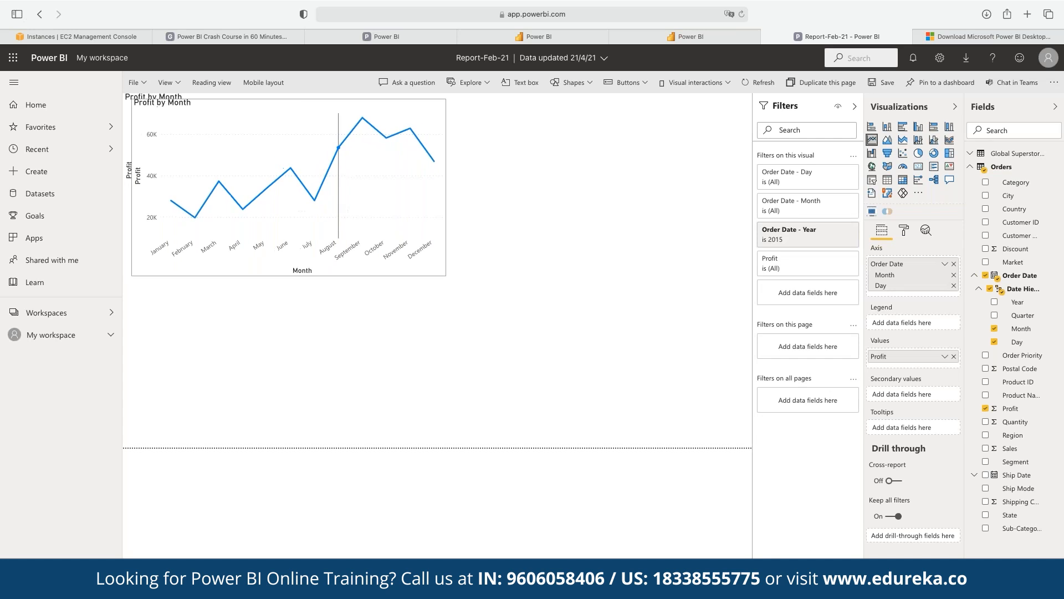
{"action": "left_click_drag", "start_coordinate": [376, 203], "coordinate": [691, 203]}
{"action": "key", "text": "ctrl+v"}
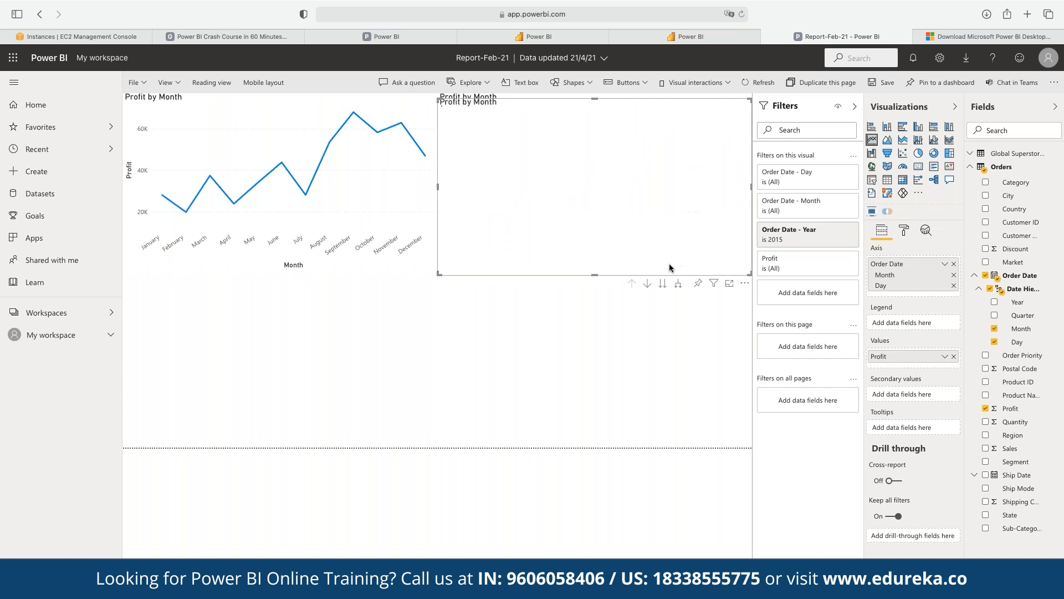
{"action": "left_click_drag", "start_coordinate": [647, 236], "coordinate": [647, 413]}
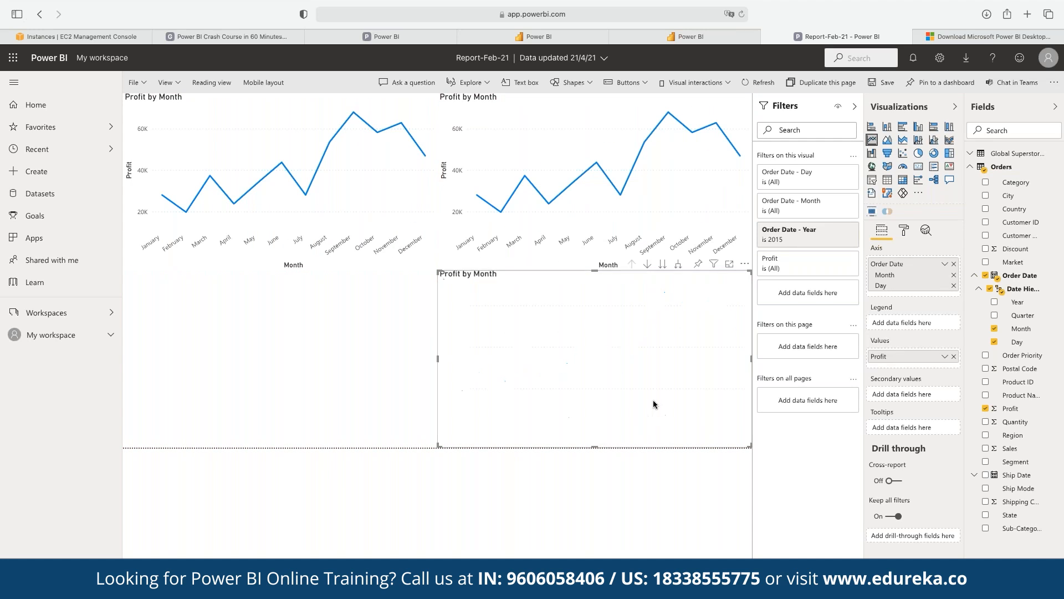
{"action": "key", "text": "ctrl+v"}
{"action": "left_click_drag", "start_coordinate": [552, 373], "coordinate": [356, 392]}
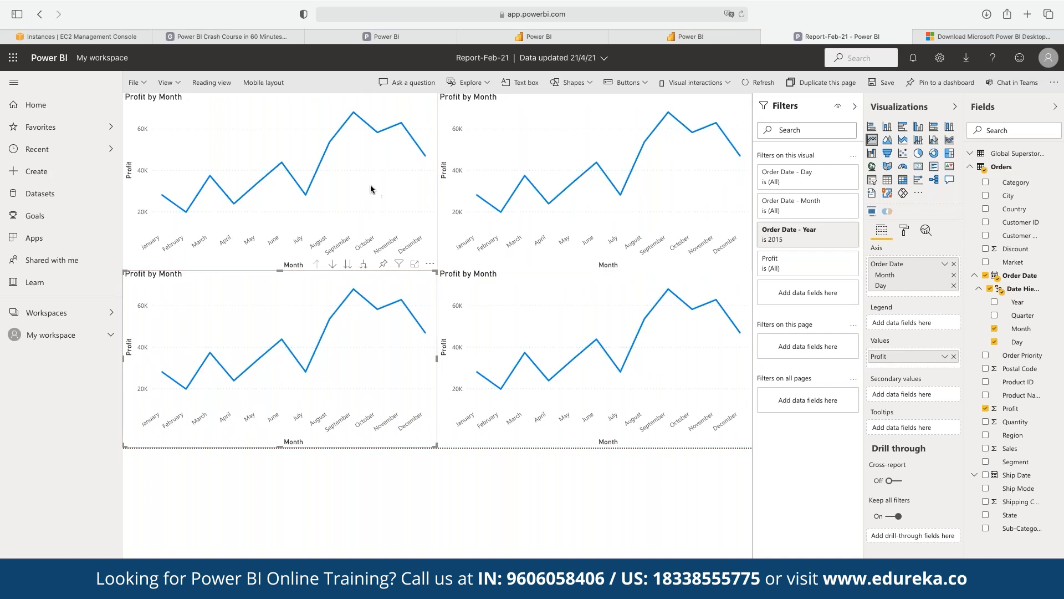
{"action": "left_click", "coordinate": [358, 177]}
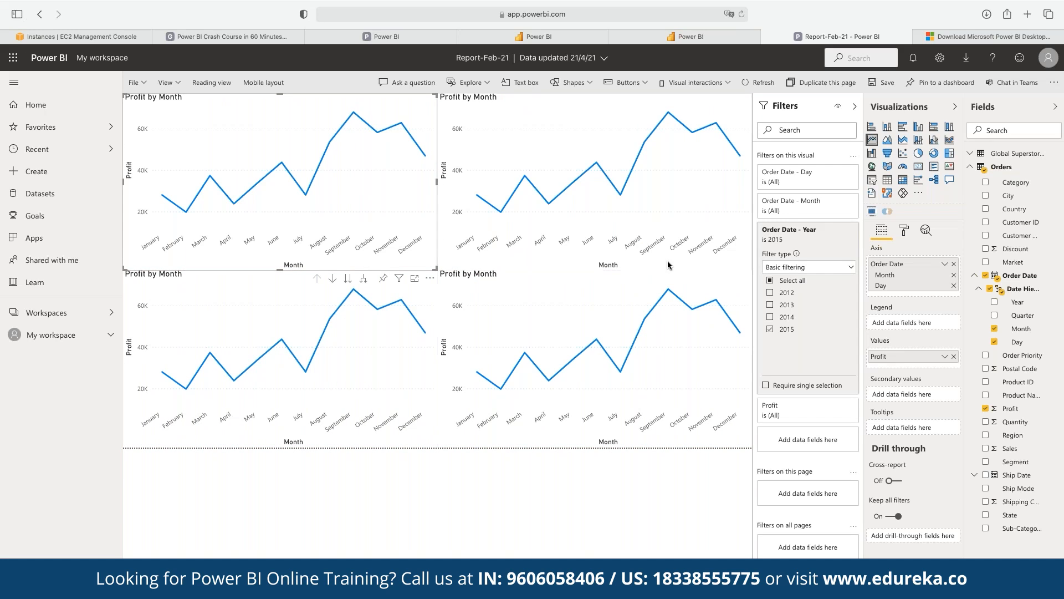
{"action": "left_click", "coordinate": [671, 198]}
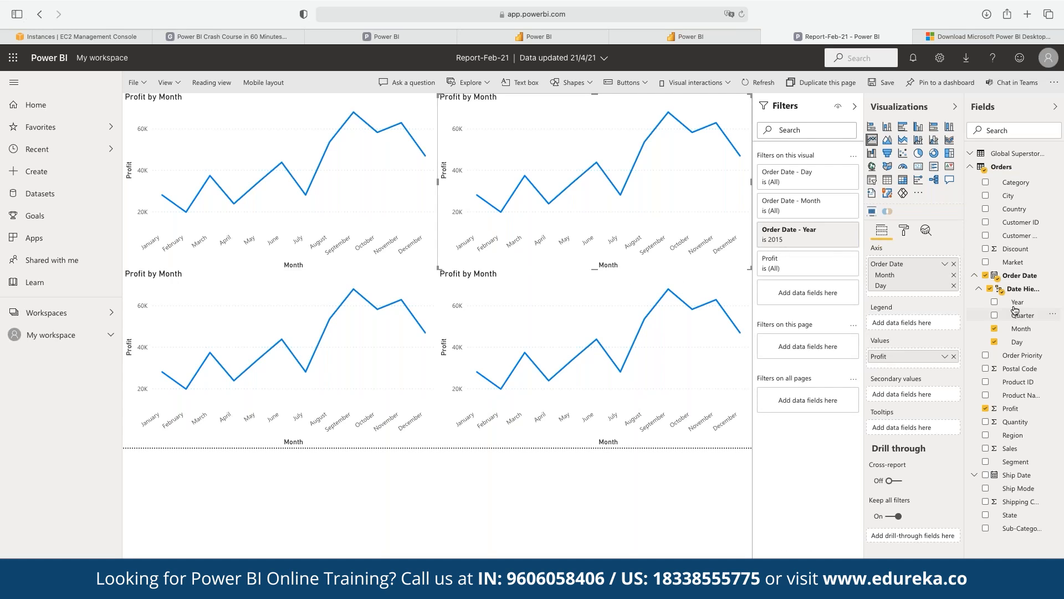
{"action": "left_click_drag", "start_coordinate": [1016, 305], "coordinate": [801, 291]}
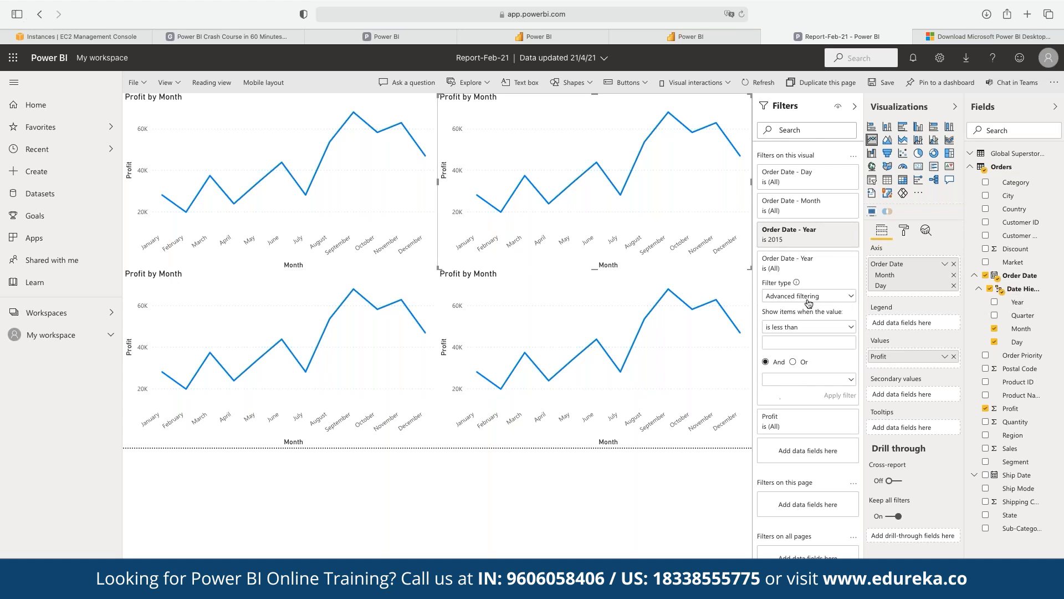
{"action": "left_click", "coordinate": [793, 298]}
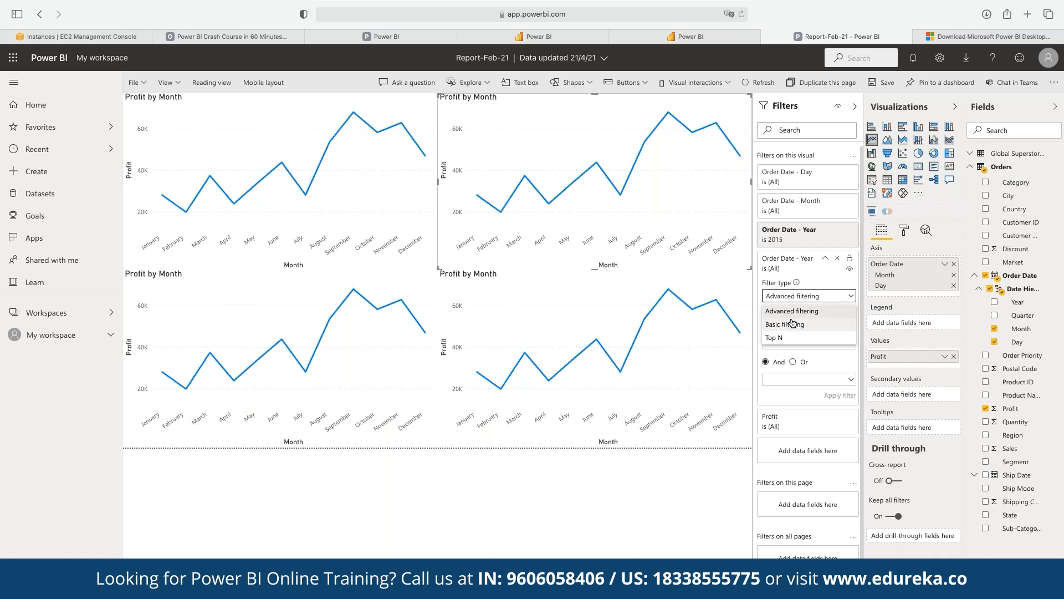
{"action": "left_click", "coordinate": [793, 323]}
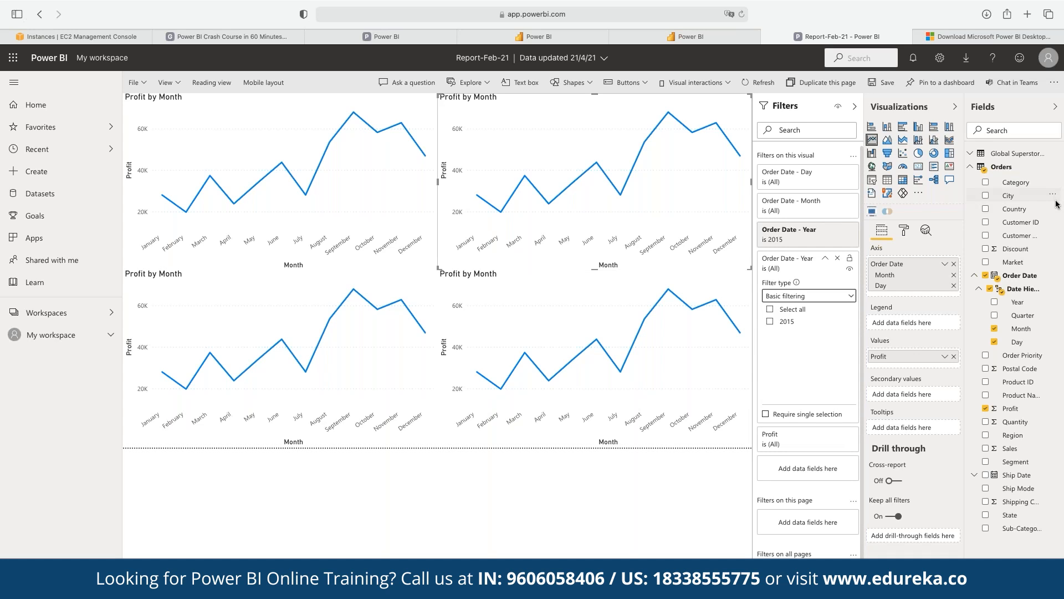
{"action": "left_click", "coordinate": [837, 258]}
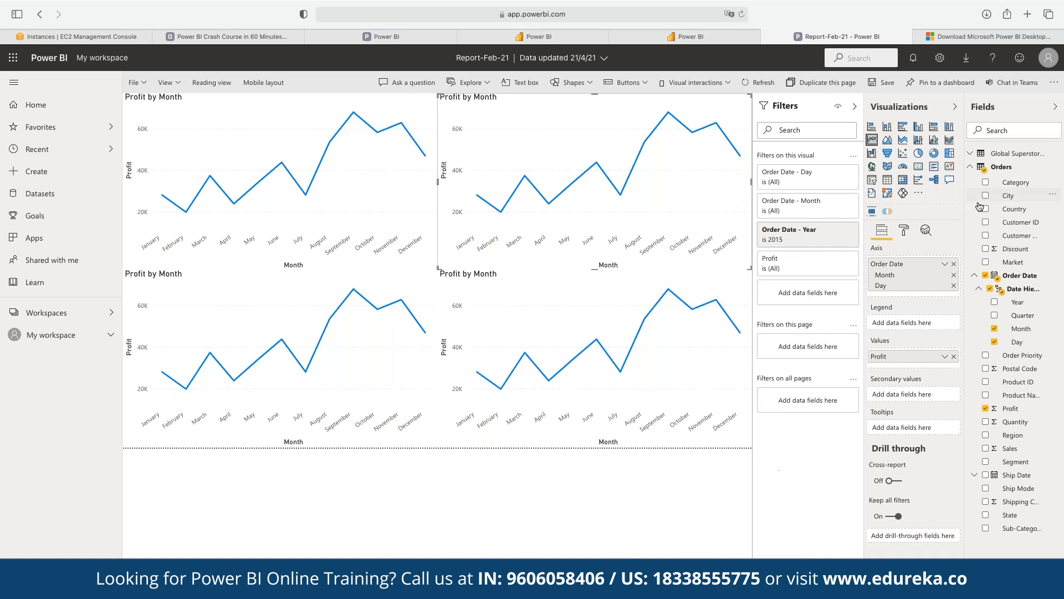
Step: Set the upper-right chart's Order Date Year filter to 2012 only
{"action": "left_click", "coordinate": [826, 230]}
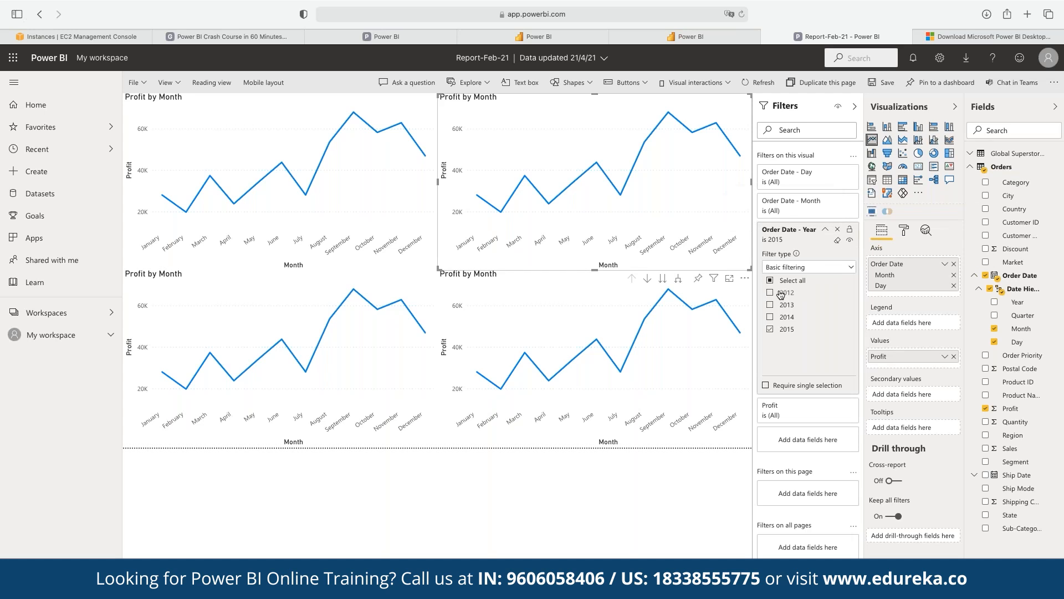
{"action": "left_click", "coordinate": [770, 292]}
{"action": "left_click", "coordinate": [770, 328]}
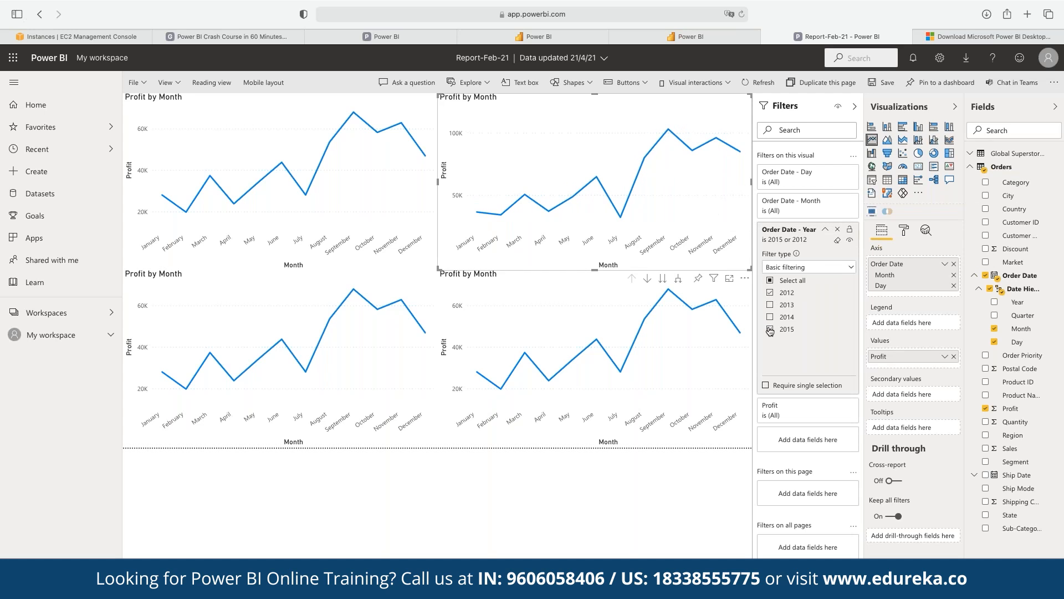
Step: Set the lower-left chart's Order Date Year filter to 2014 only
{"action": "left_click", "coordinate": [357, 356]}
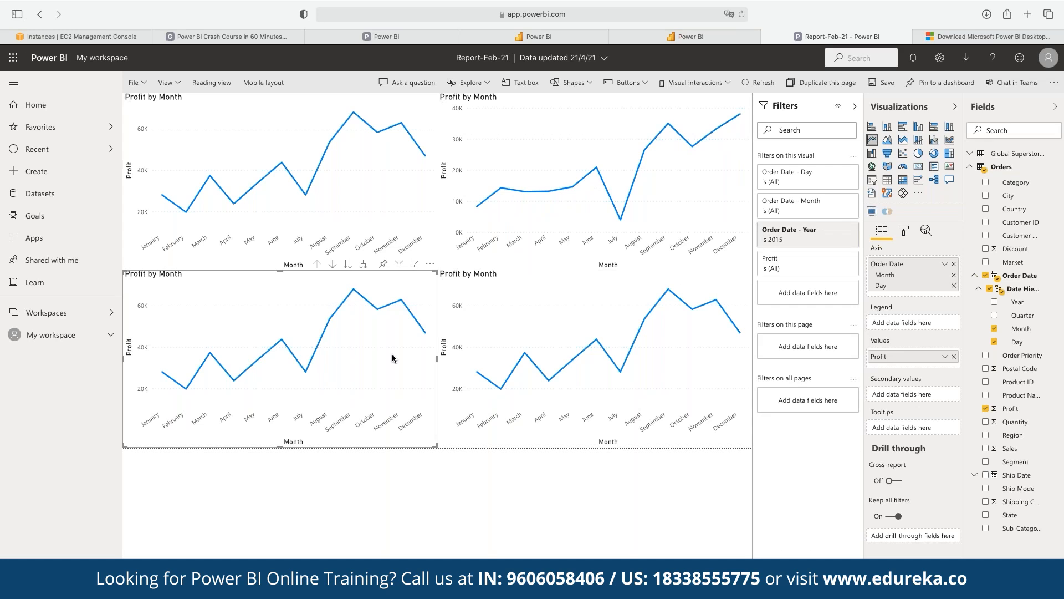
{"action": "left_click", "coordinate": [825, 235]}
{"action": "left_click", "coordinate": [770, 316]}
{"action": "left_click", "coordinate": [770, 329]}
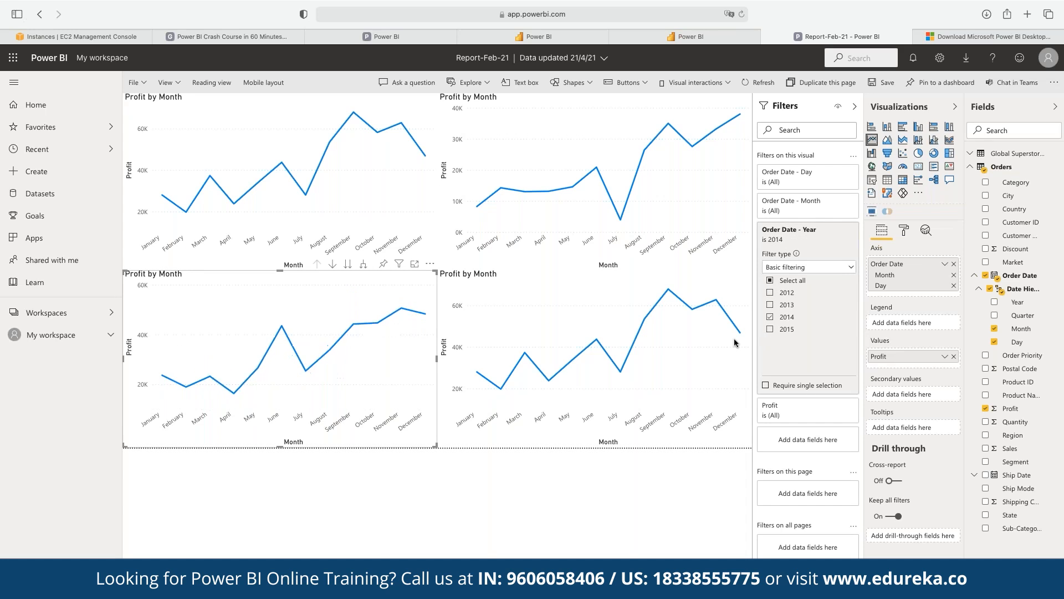
Step: Set the lower-right chart's Order Date Year filter to 2013 only
{"action": "left_click", "coordinate": [723, 346]}
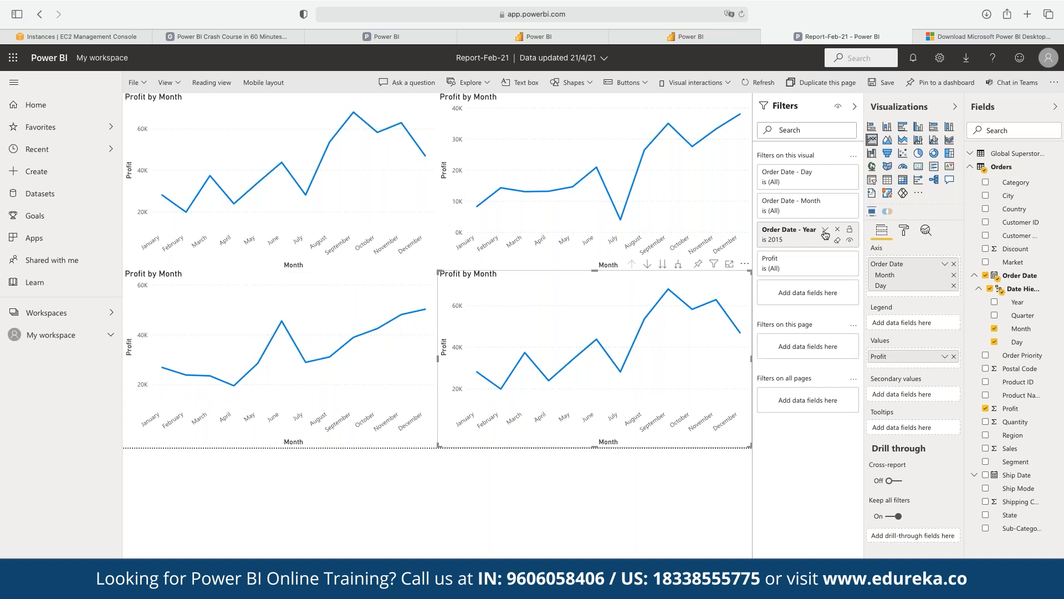
{"action": "left_click", "coordinate": [825, 229]}
{"action": "left_click", "coordinate": [780, 304]}
{"action": "left_click", "coordinate": [770, 329]}
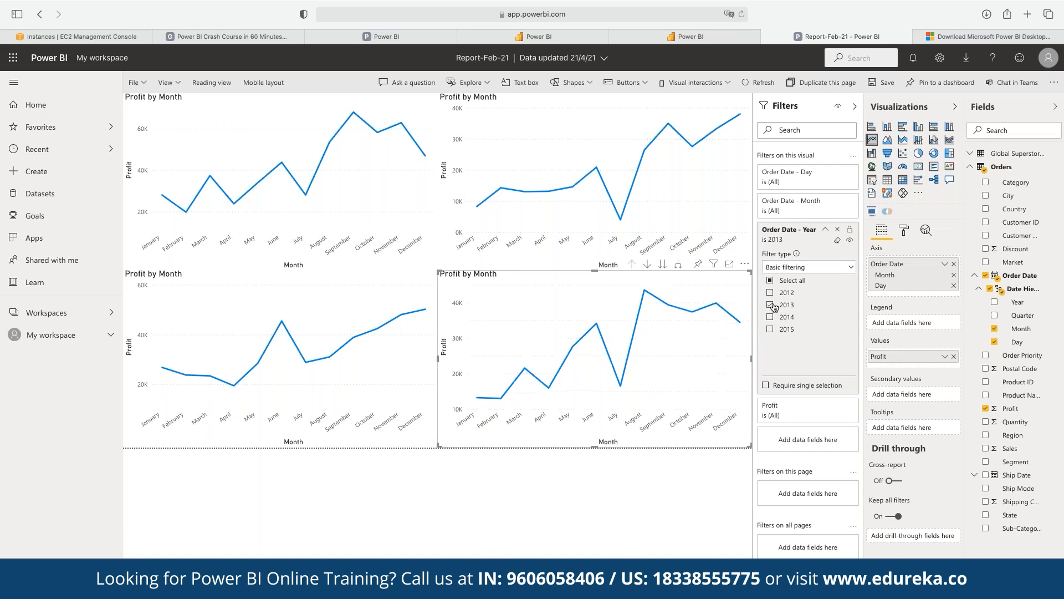
{"action": "left_click", "coordinate": [648, 477]}
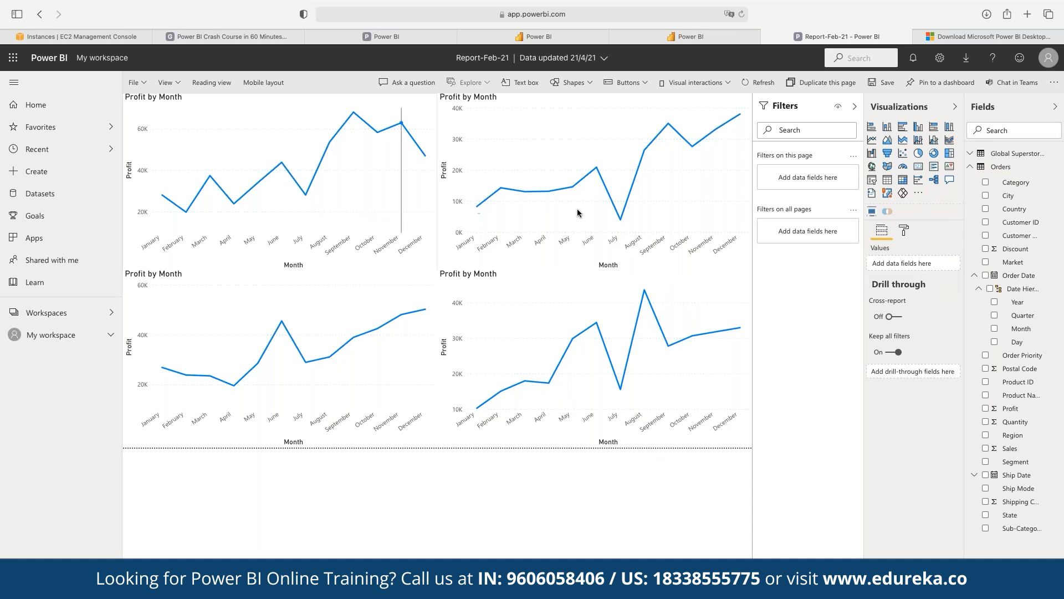
{"action": "mouse_move", "coordinate": [578, 208]}
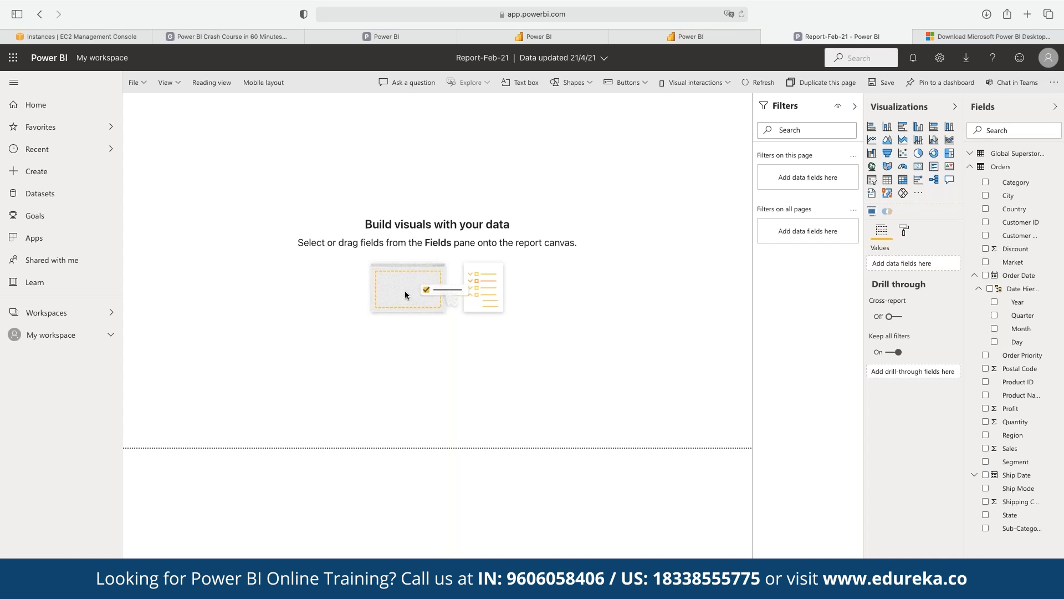
Step: Create a table of Profit with the full Order Date hierarchy on the blank page, enlarge it and centre it
{"action": "left_click", "coordinate": [1062, 293]}
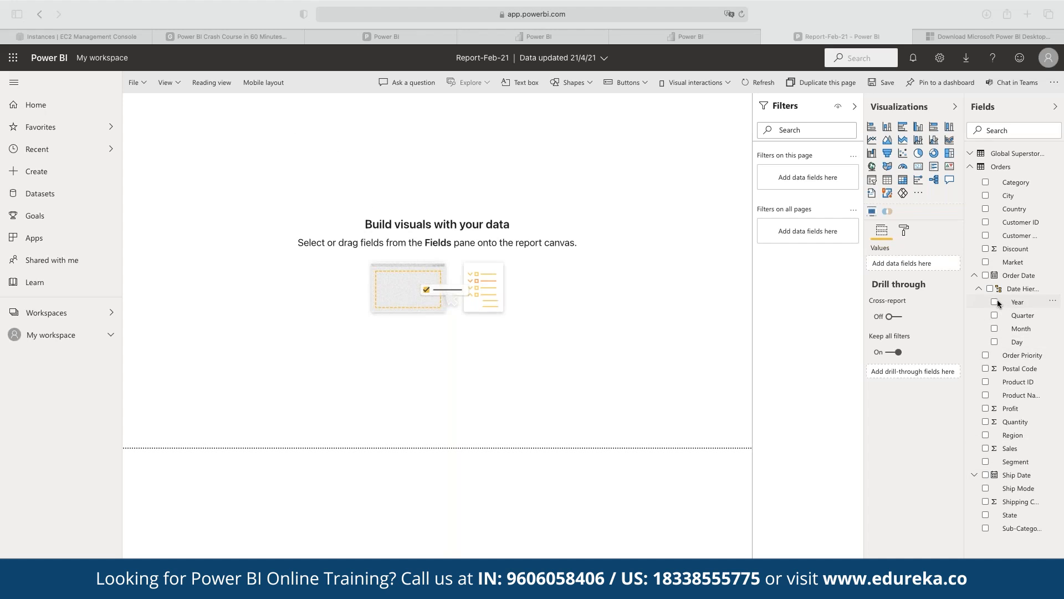
{"action": "left_click", "coordinate": [986, 409]}
{"action": "left_click", "coordinate": [1007, 287]}
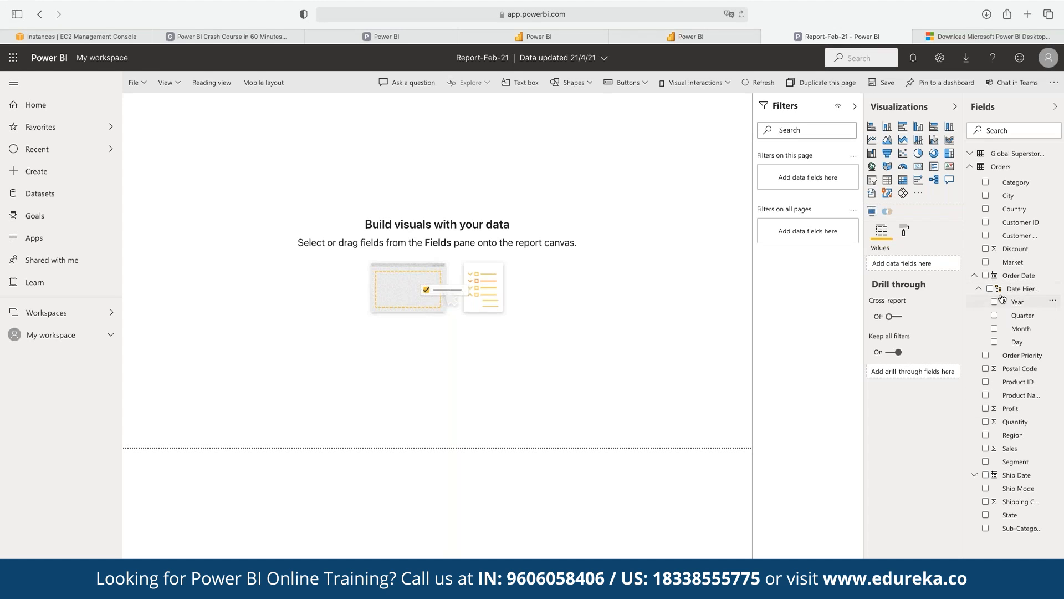
{"action": "left_click", "coordinate": [987, 409]}
{"action": "left_click_drag", "start_coordinate": [265, 231], "coordinate": [654, 383]}
{"action": "left_click_drag", "start_coordinate": [599, 361], "coordinate": [530, 323]}
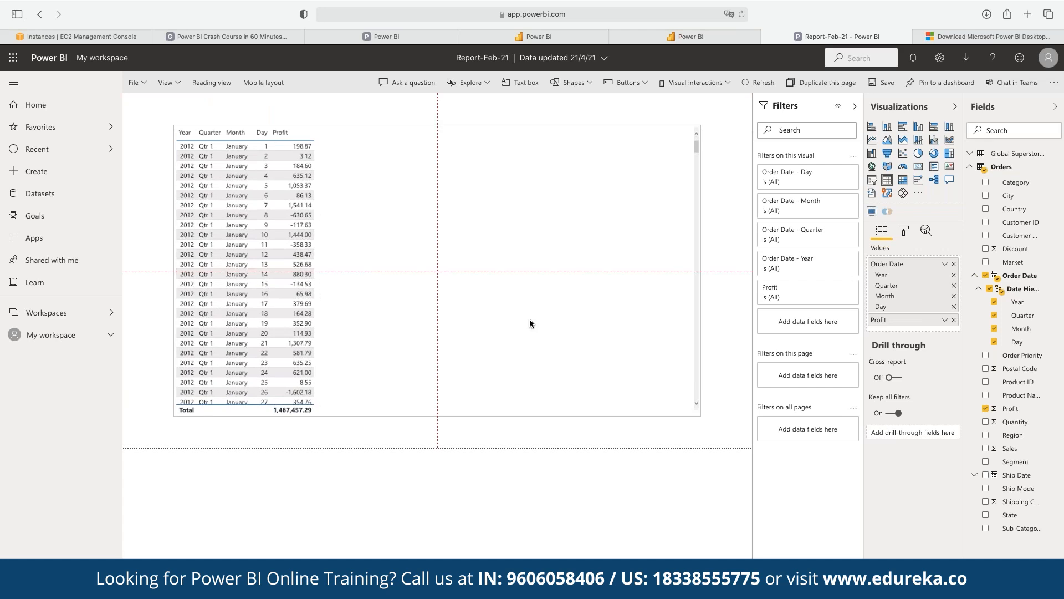
Step: Convert the table to a line chart, remove Year and Quarter from its axis, and use Year as the legend
{"action": "left_click", "coordinate": [872, 140]}
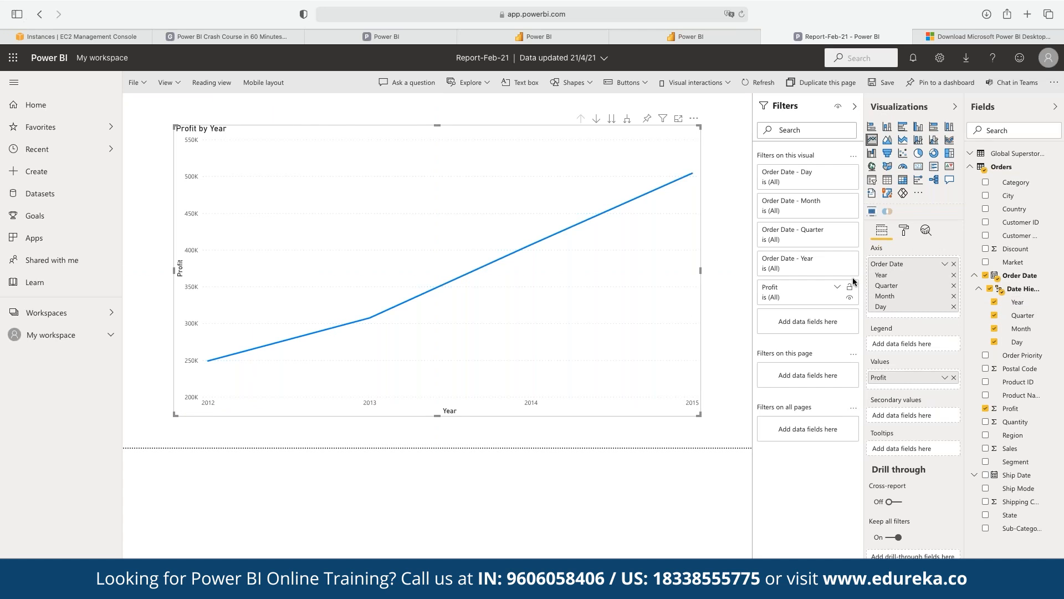
{"action": "left_click", "coordinate": [954, 276]}
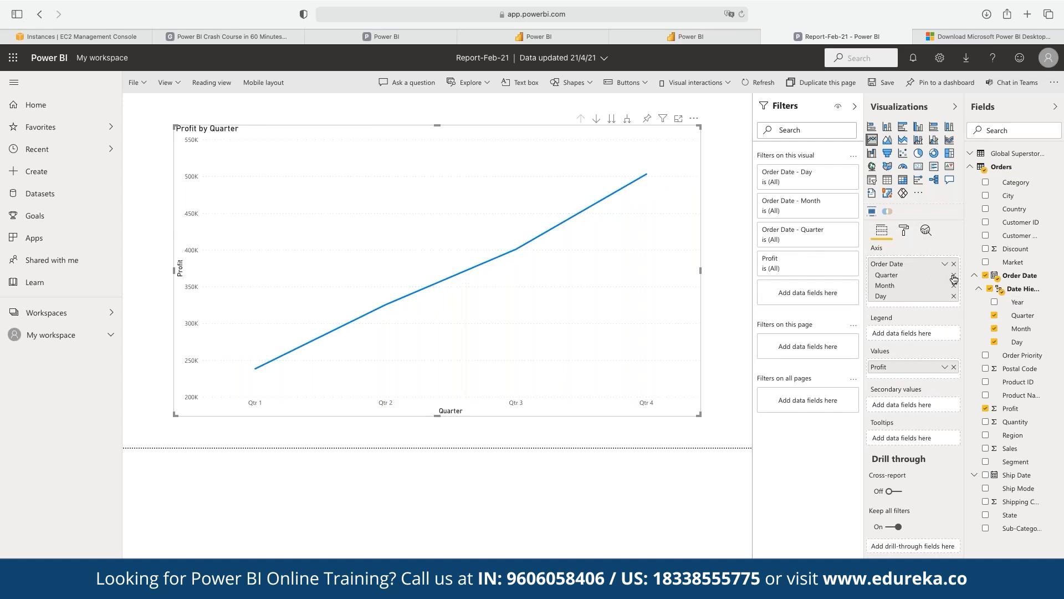
{"action": "left_click", "coordinate": [954, 276]}
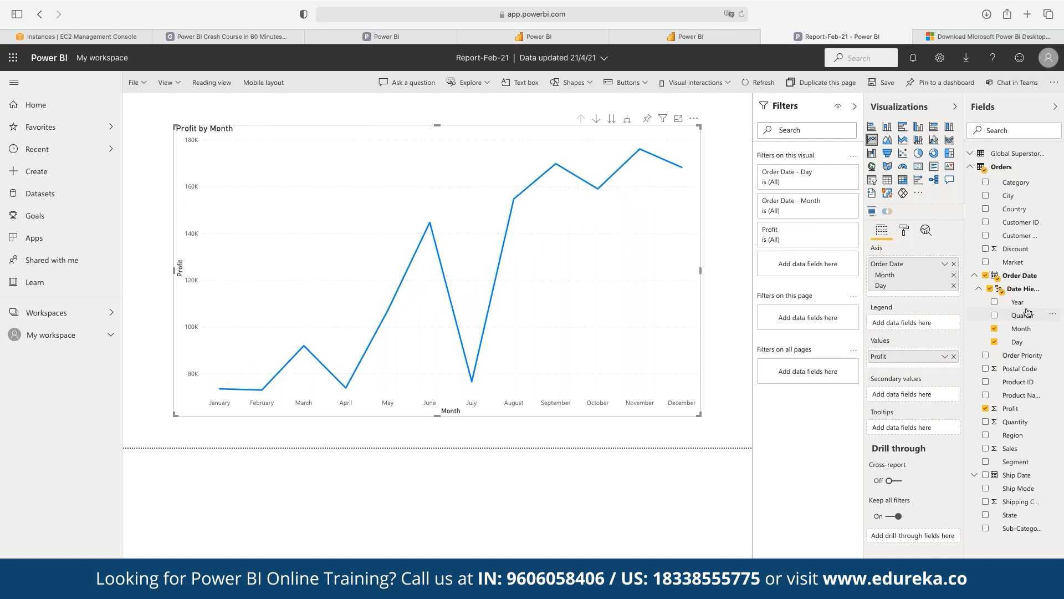
{"action": "left_click_drag", "start_coordinate": [1027, 309], "coordinate": [932, 329]}
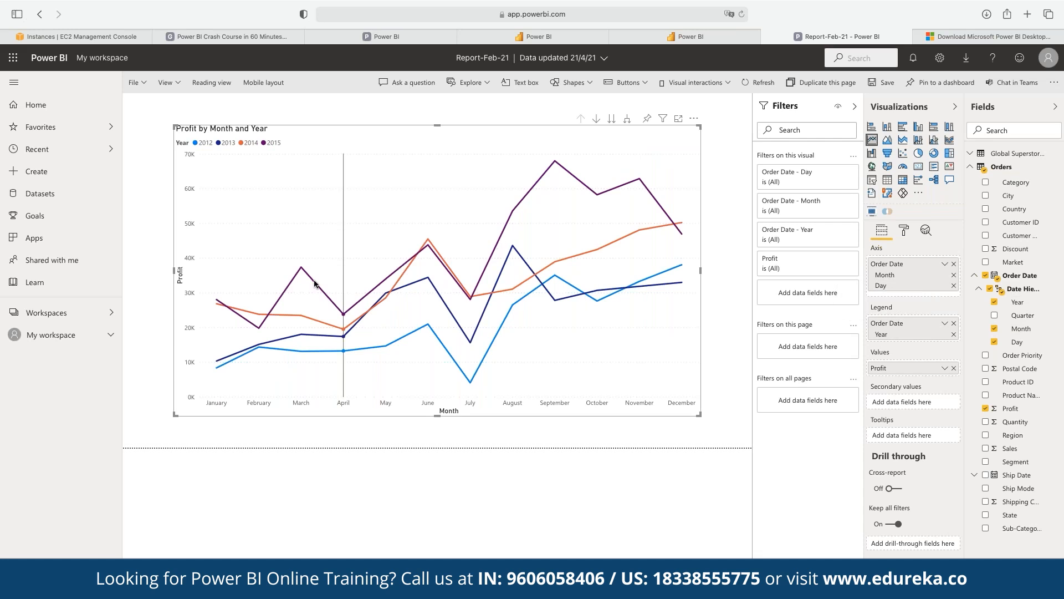
{"action": "mouse_move", "coordinate": [617, 236]}
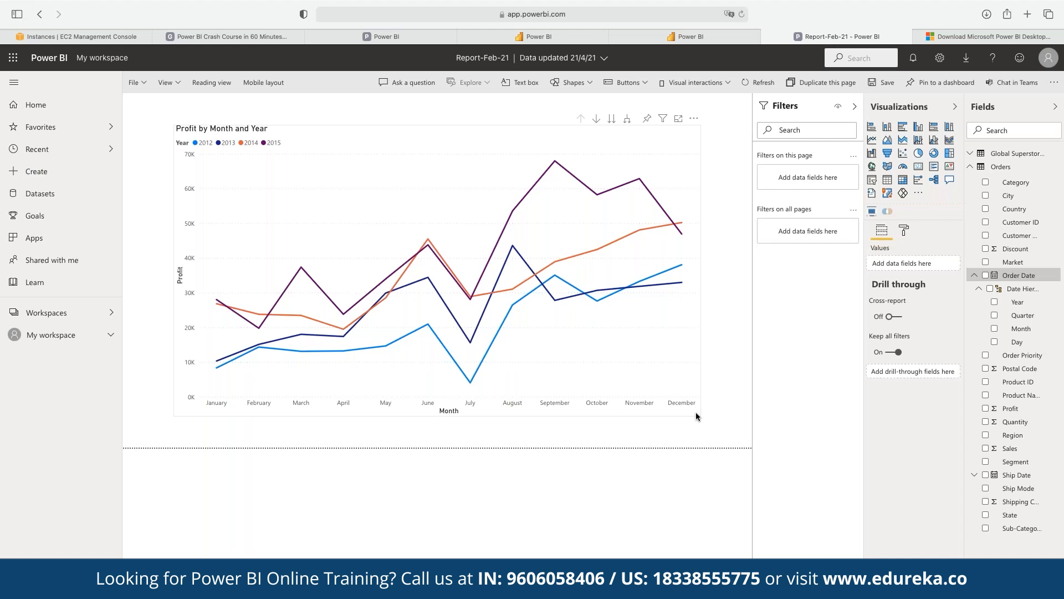
Step: Shrink the Profit by Month and Year chart and move it to the page's upper-left corner
{"action": "left_click_drag", "start_coordinate": [698, 415], "coordinate": [497, 339]}
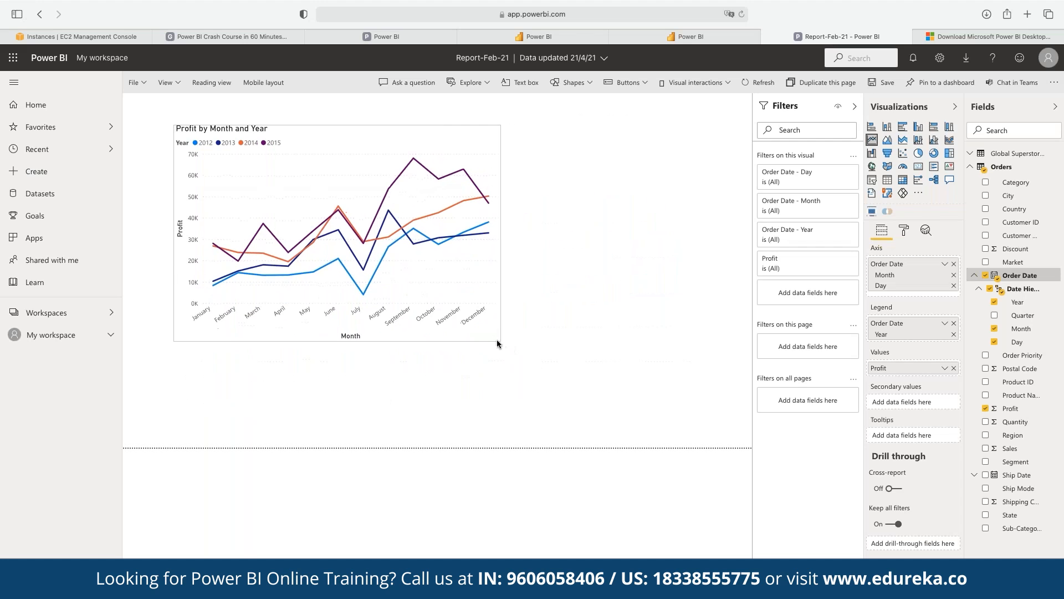
{"action": "left_click_drag", "start_coordinate": [467, 291], "coordinate": [415, 237]}
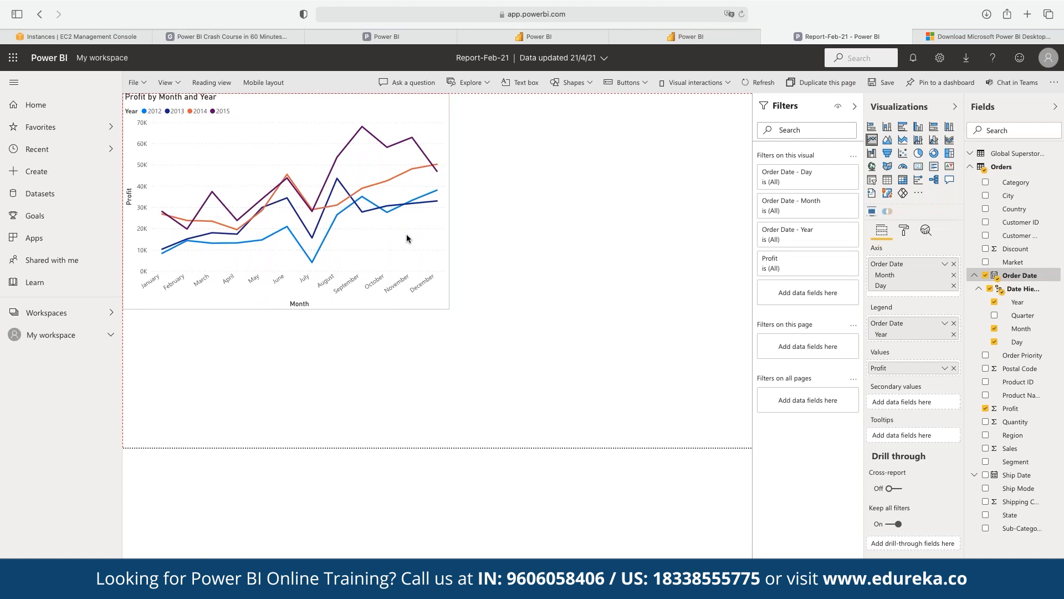
{"action": "left_click", "coordinate": [569, 294]}
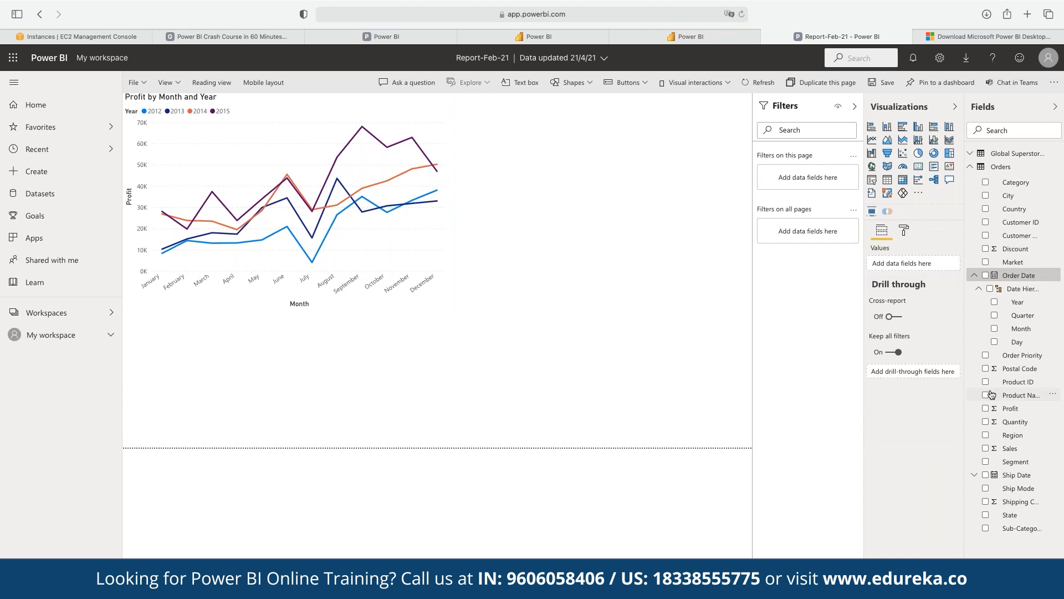
Step: Create a donut chart of Sales by Segment below the line chart
{"action": "left_click", "coordinate": [986, 452]}
{"action": "left_click", "coordinate": [987, 462]}
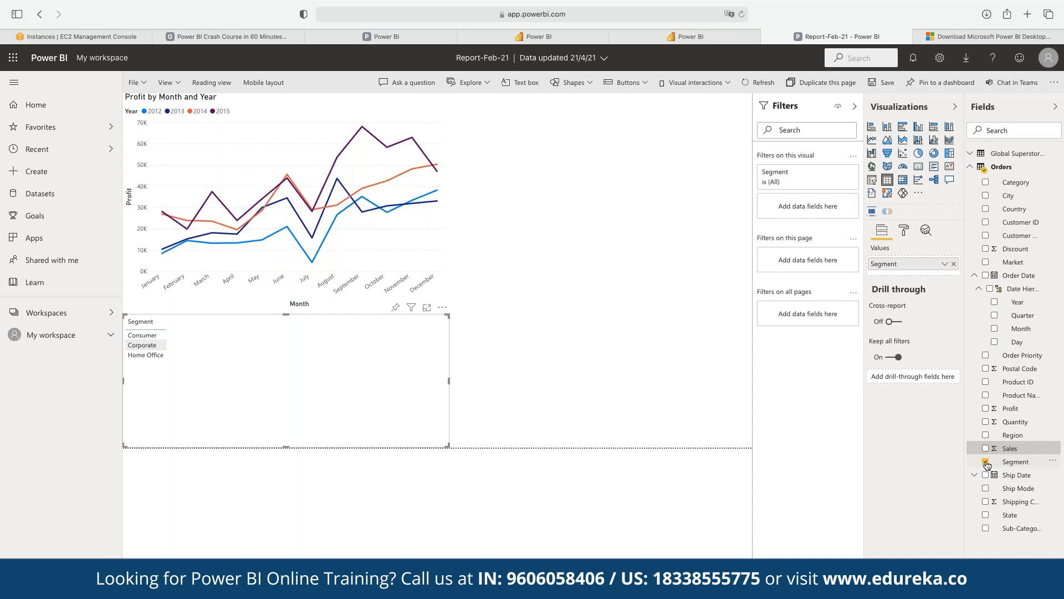
{"action": "left_click", "coordinate": [986, 451]}
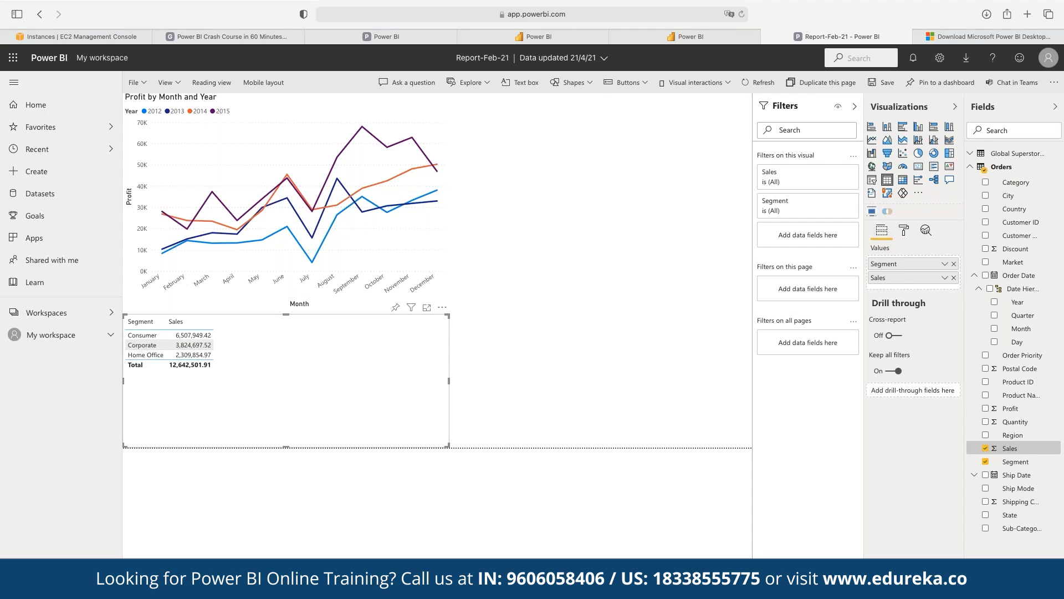
{"action": "left_click", "coordinate": [935, 153]}
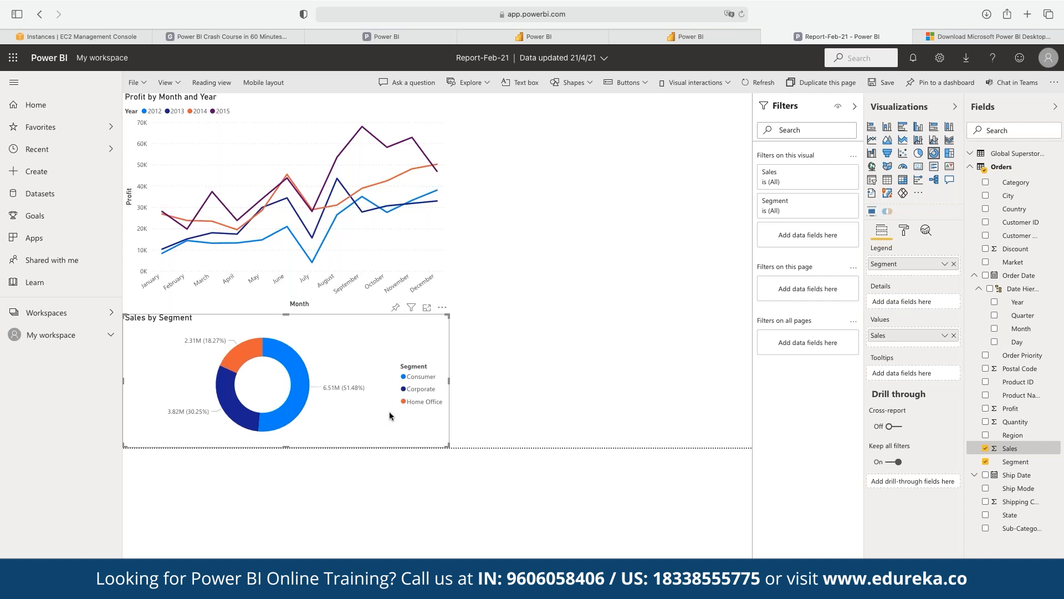
Step: Move the donut chart beside the line chart and resize it to match without overlapping
{"action": "left_click_drag", "start_coordinate": [345, 388], "coordinate": [666, 128]}
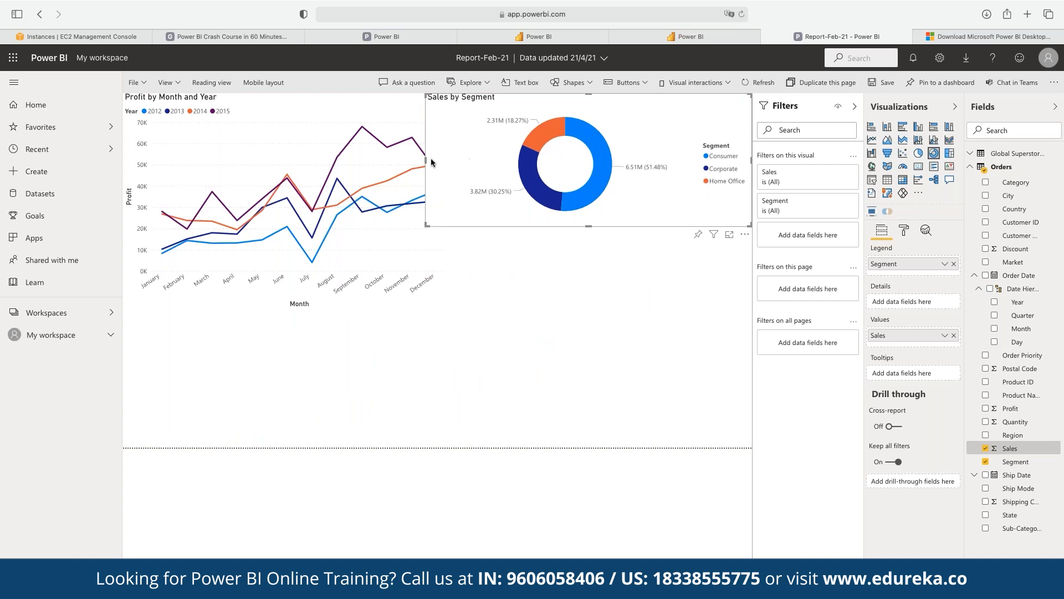
{"action": "left_click_drag", "start_coordinate": [432, 161], "coordinate": [454, 163]}
{"action": "left_click_drag", "start_coordinate": [598, 226], "coordinate": [588, 309]}
{"action": "left_click", "coordinate": [564, 372]}
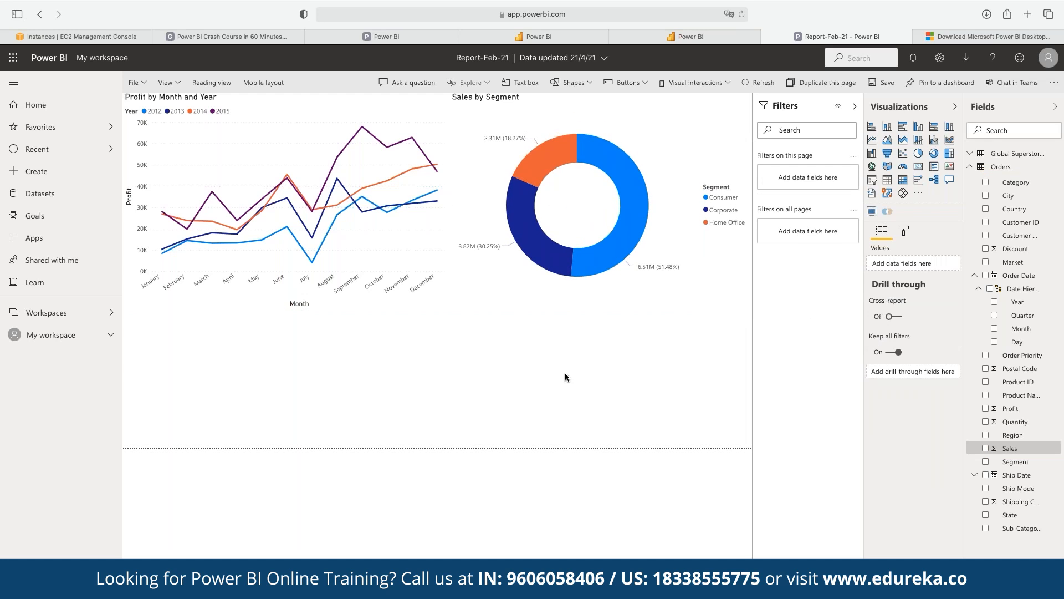
Step: Replace Sales with Profit as the donut chart's value
{"action": "left_click", "coordinate": [575, 119]}
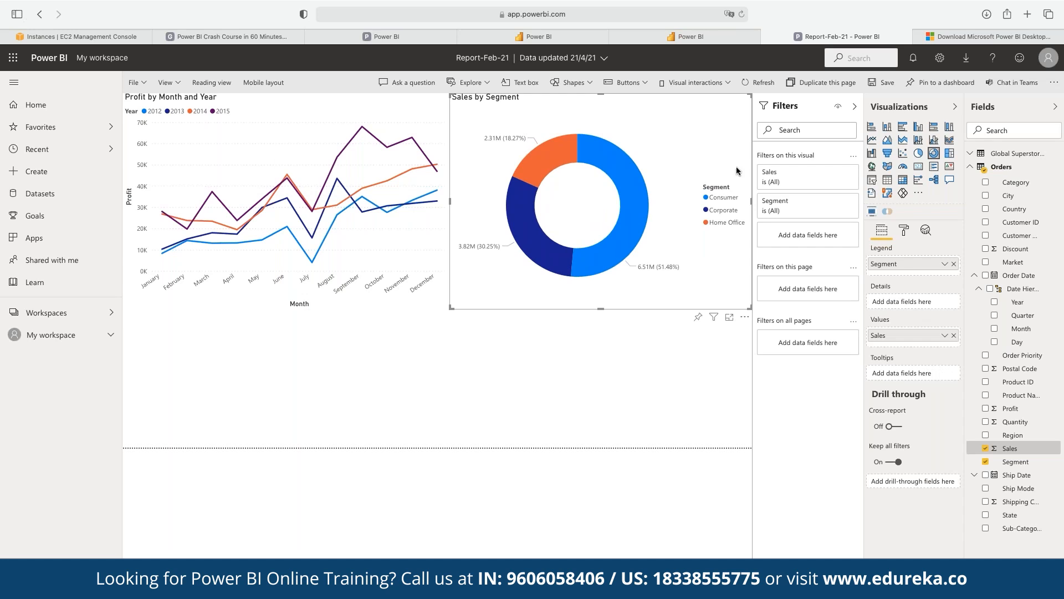
{"action": "left_click", "coordinate": [986, 448]}
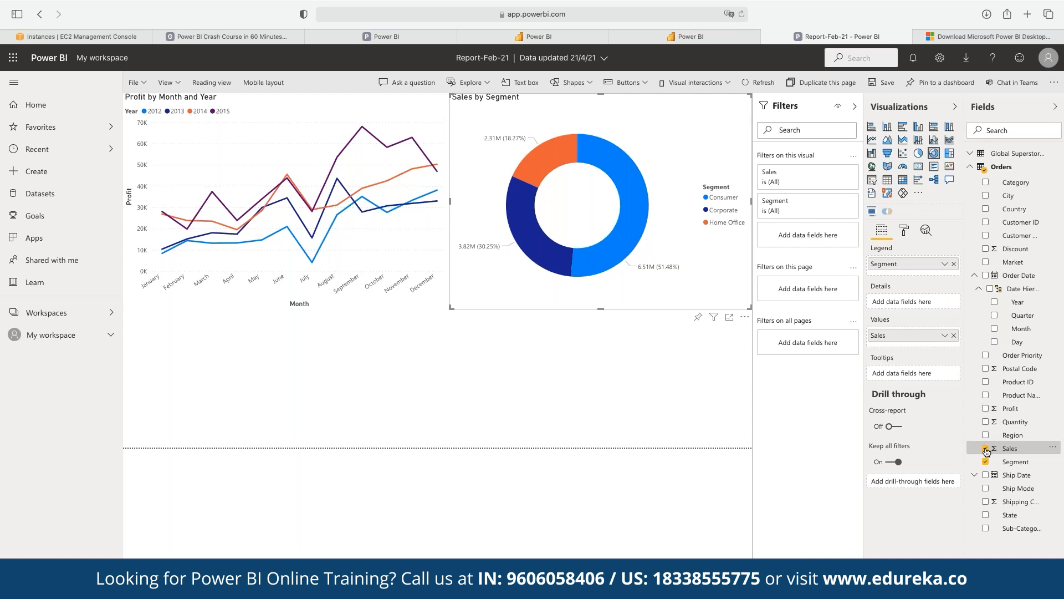
{"action": "left_click", "coordinate": [986, 408]}
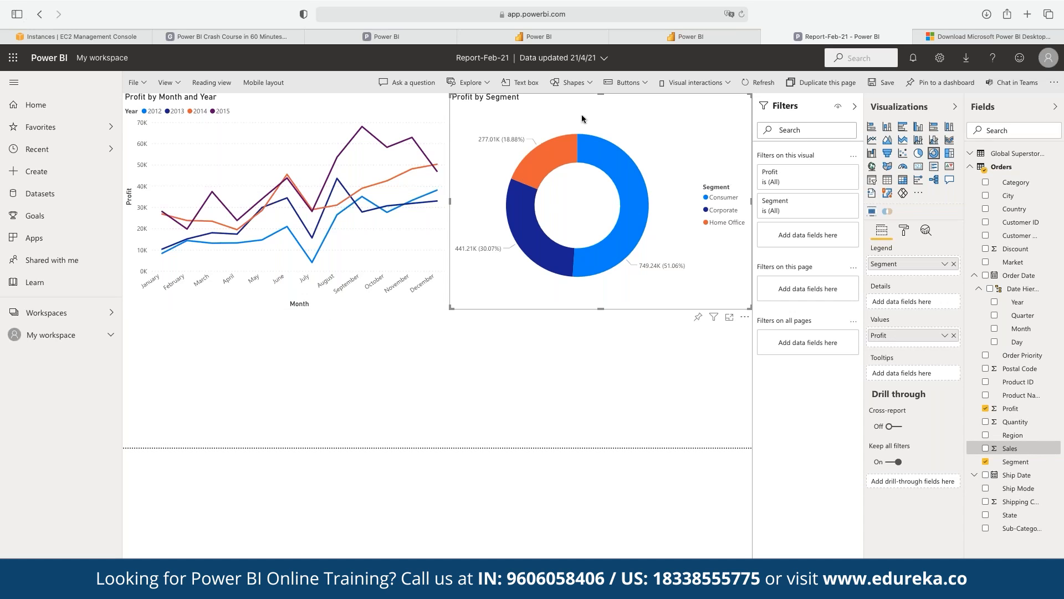
{"action": "left_click", "coordinate": [618, 351]}
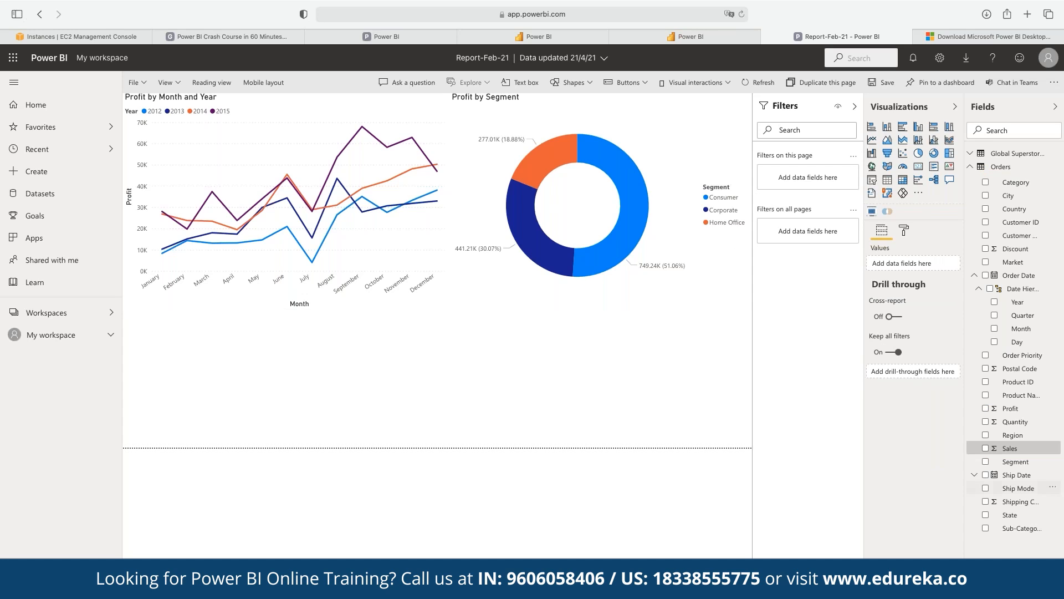
Step: Create a column chart of Profit by Ship Mode below the line chart
{"action": "left_click", "coordinate": [986, 409]}
{"action": "left_click", "coordinate": [986, 488]}
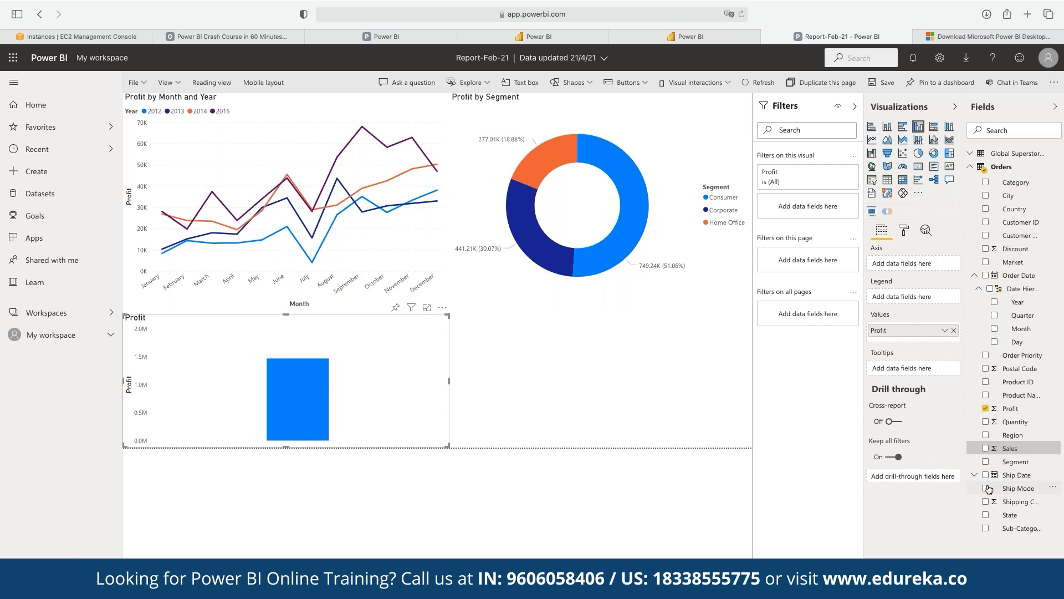
{"action": "left_click", "coordinate": [593, 415]}
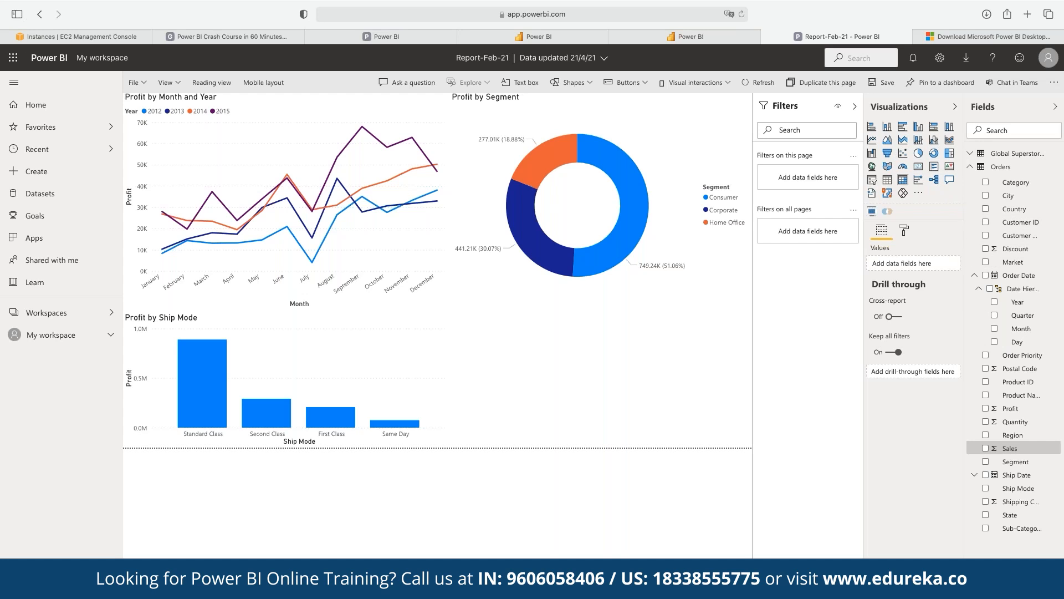
Step: Add a gauge below the donut chart with Profit as value and target, filtered to Order Date Year 2013
{"action": "left_click", "coordinate": [903, 167]}
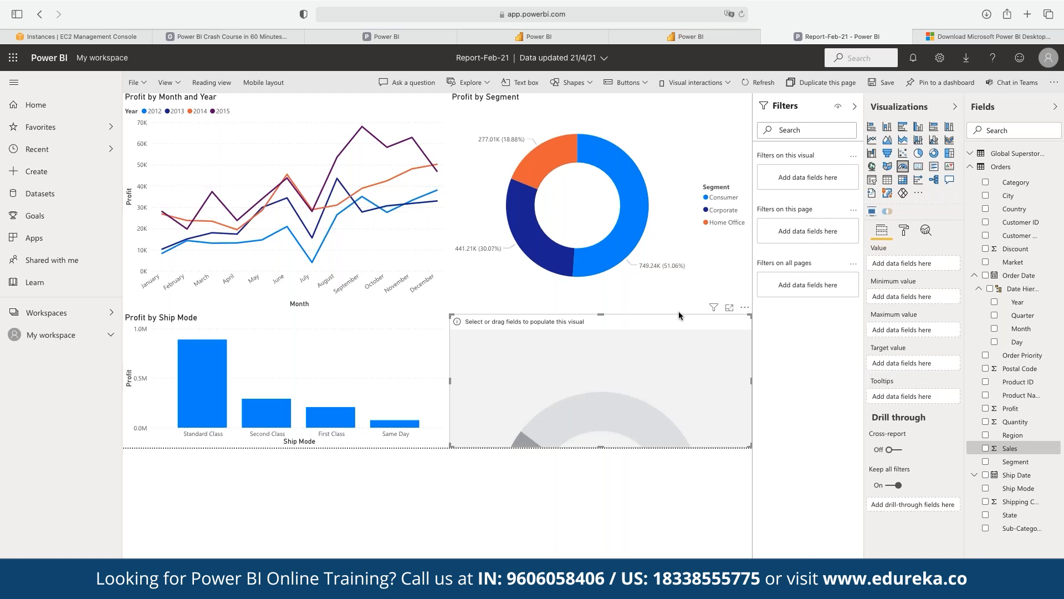
{"action": "left_click", "coordinate": [985, 408]}
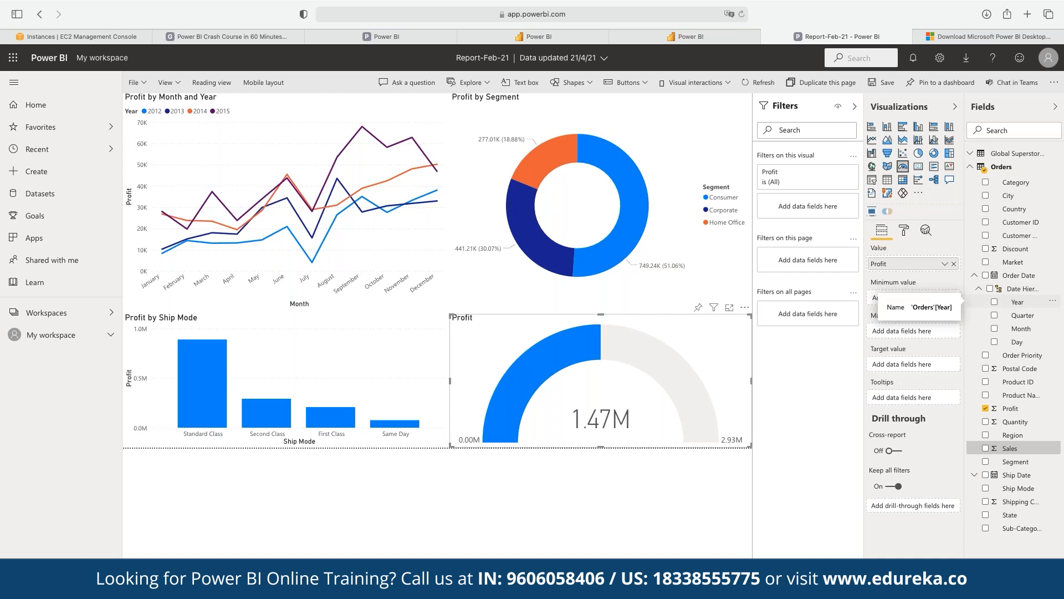
{"action": "left_click_drag", "start_coordinate": [1018, 302], "coordinate": [986, 321]}
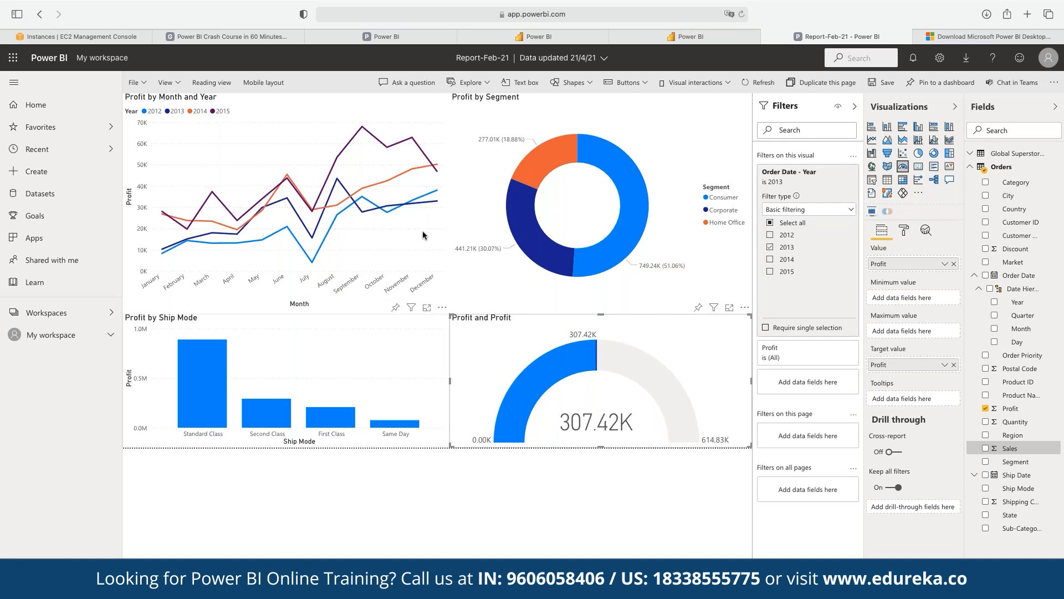
Step: Inspect the fields of the line, donut and column charts in turn, and undo the last change
{"action": "left_click", "coordinate": [427, 112]}
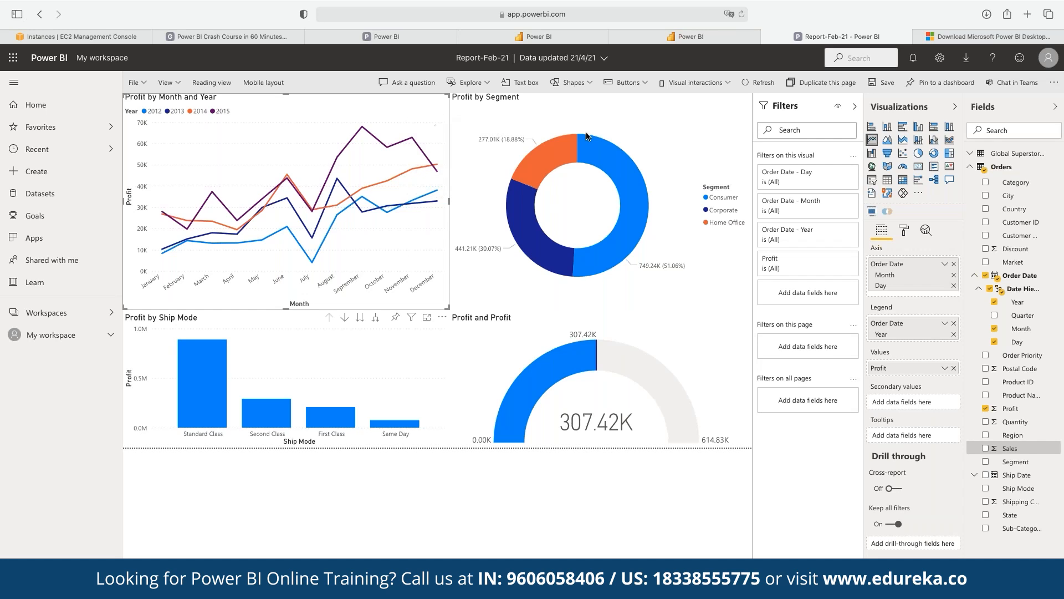
{"action": "left_click", "coordinate": [674, 105]}
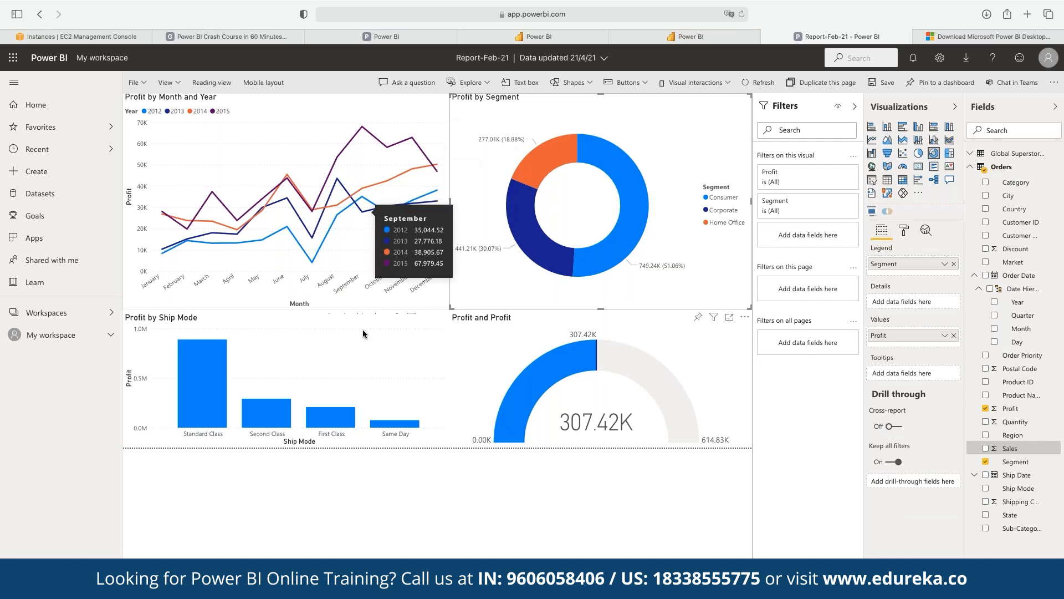
{"action": "left_click", "coordinate": [420, 329]}
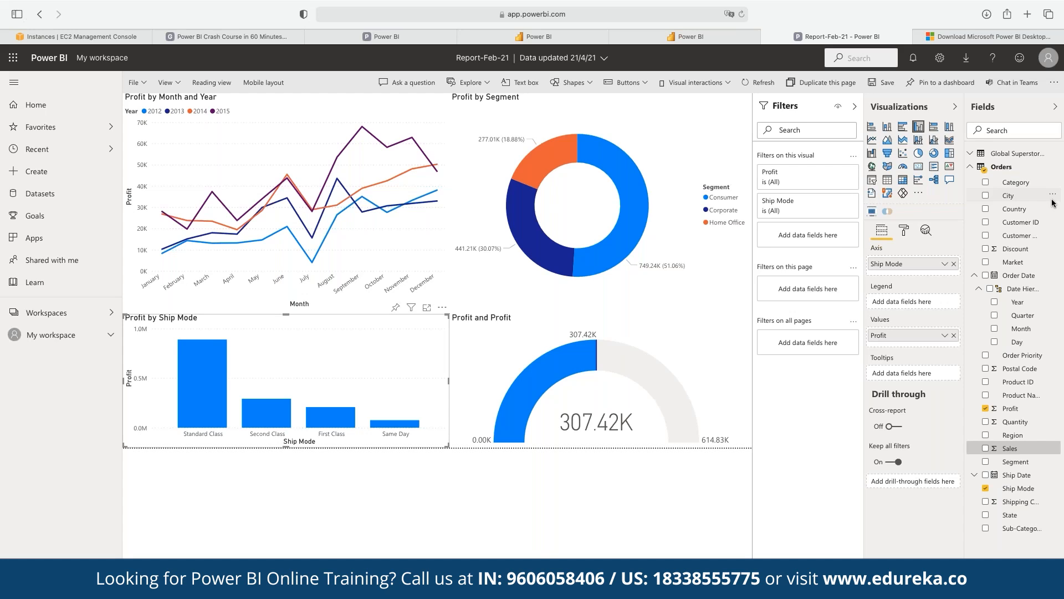
{"action": "key", "text": "super+z"}
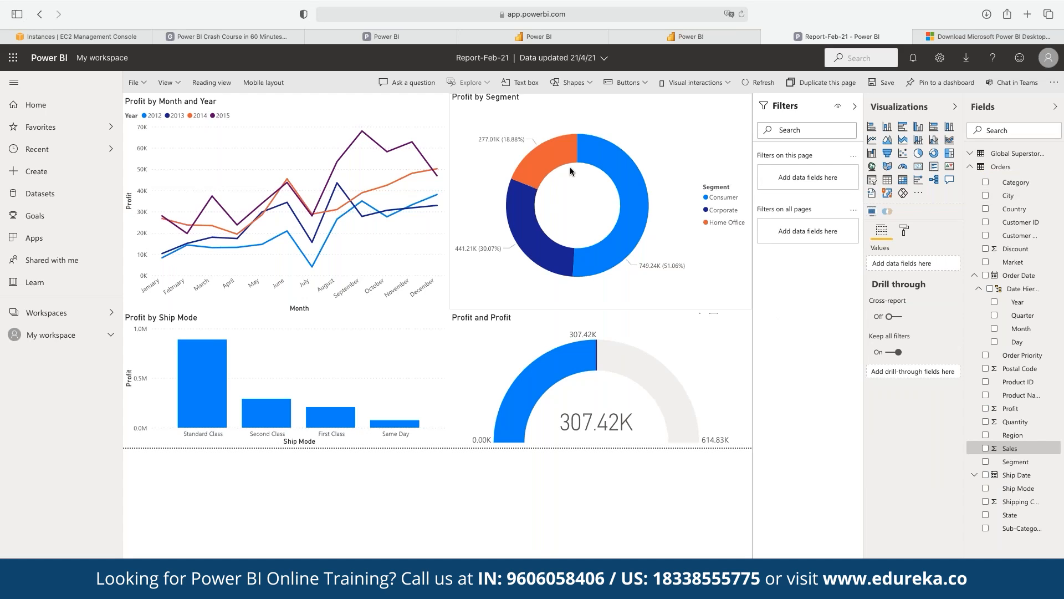
Step: View the data export options of the Profit by Ship Mode column chart and close them without exporting
{"action": "left_click", "coordinate": [344, 338]}
{"action": "left_click", "coordinate": [442, 310]}
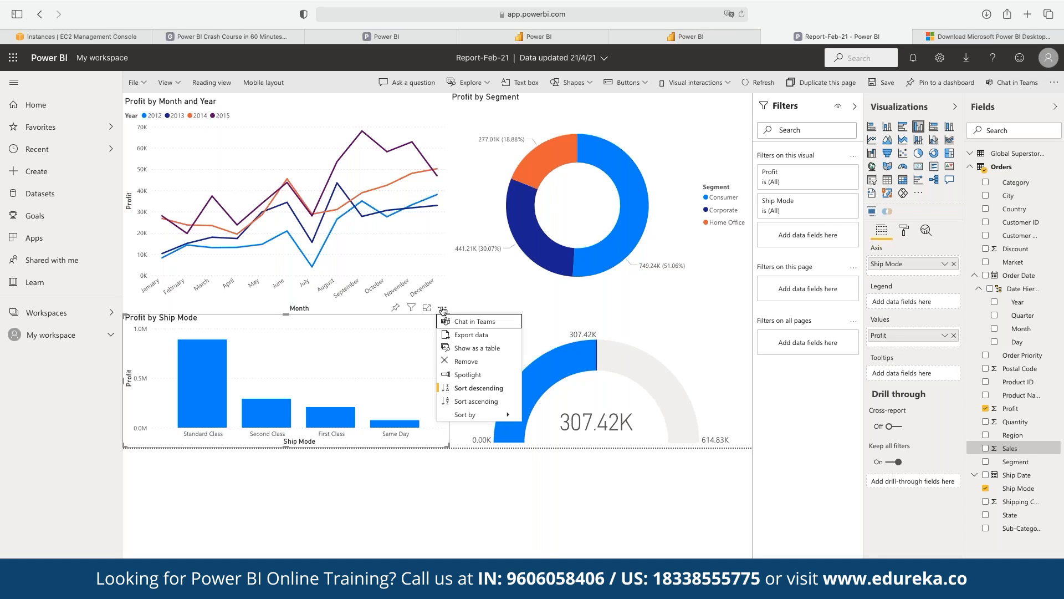
{"action": "left_click", "coordinate": [459, 337]}
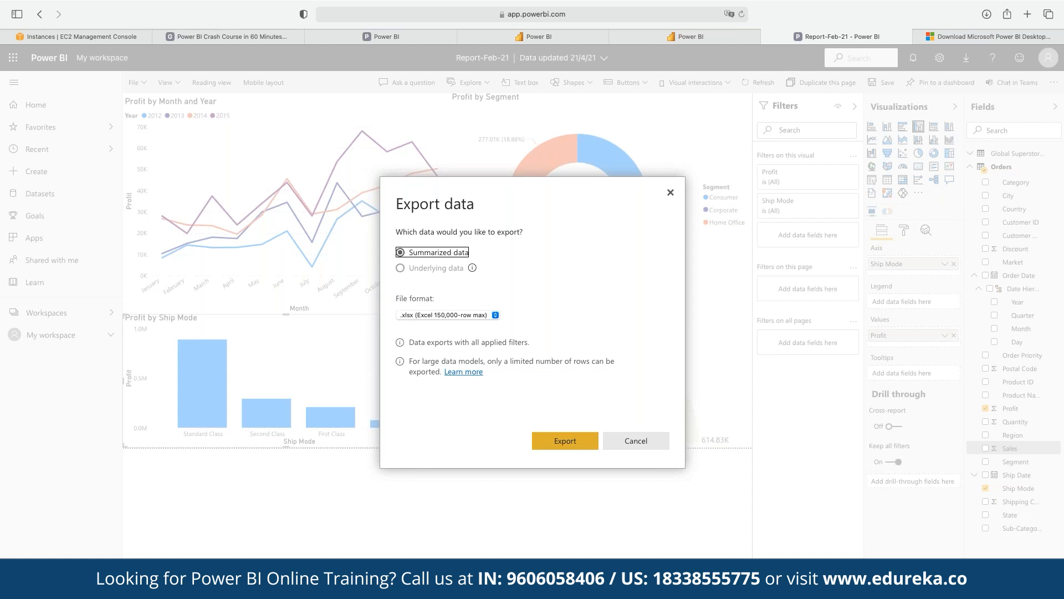
{"action": "left_click", "coordinate": [635, 441]}
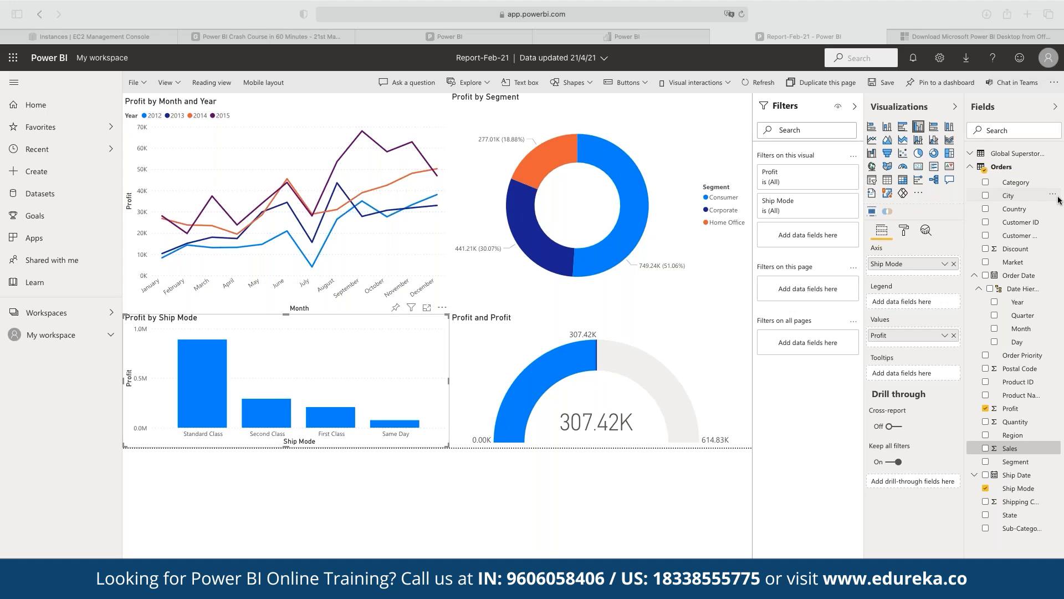
Step: Save the report and look over its other save, print, publish and export options
{"action": "left_click", "coordinate": [134, 82]}
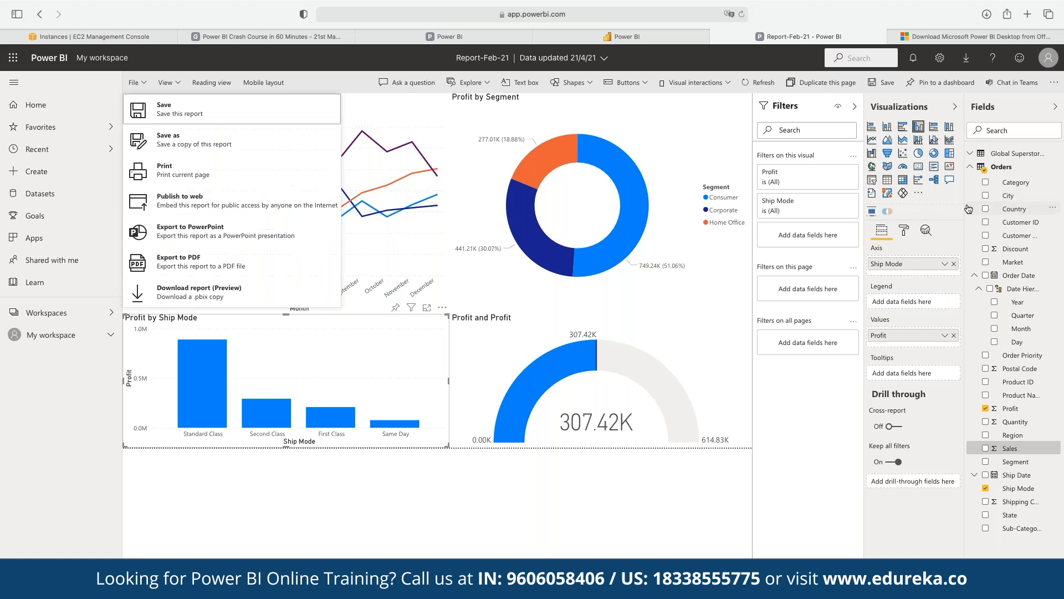
{"action": "left_click", "coordinate": [202, 115]}
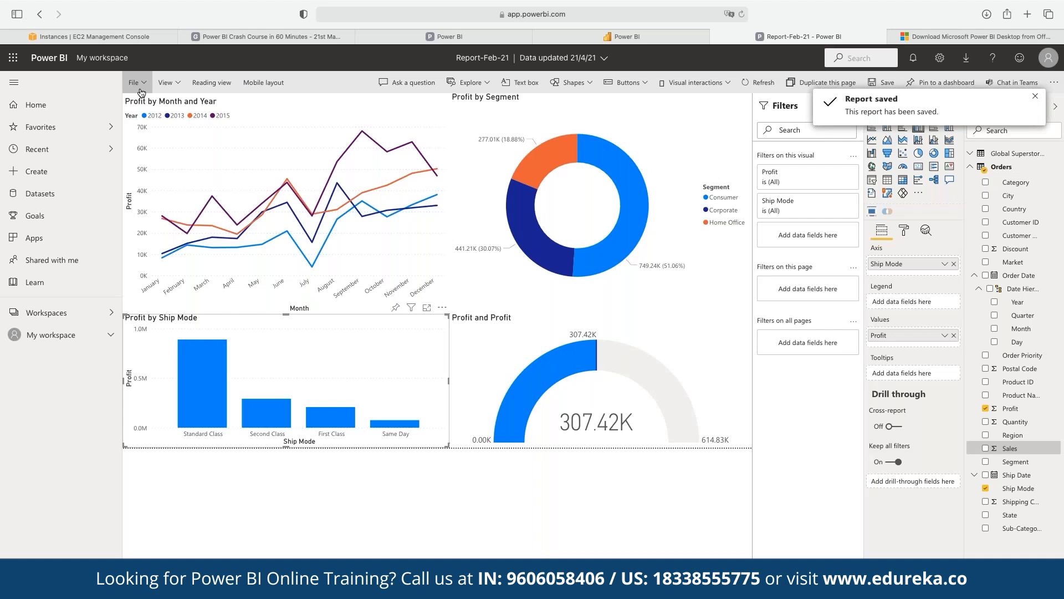
{"action": "left_click", "coordinate": [133, 82]}
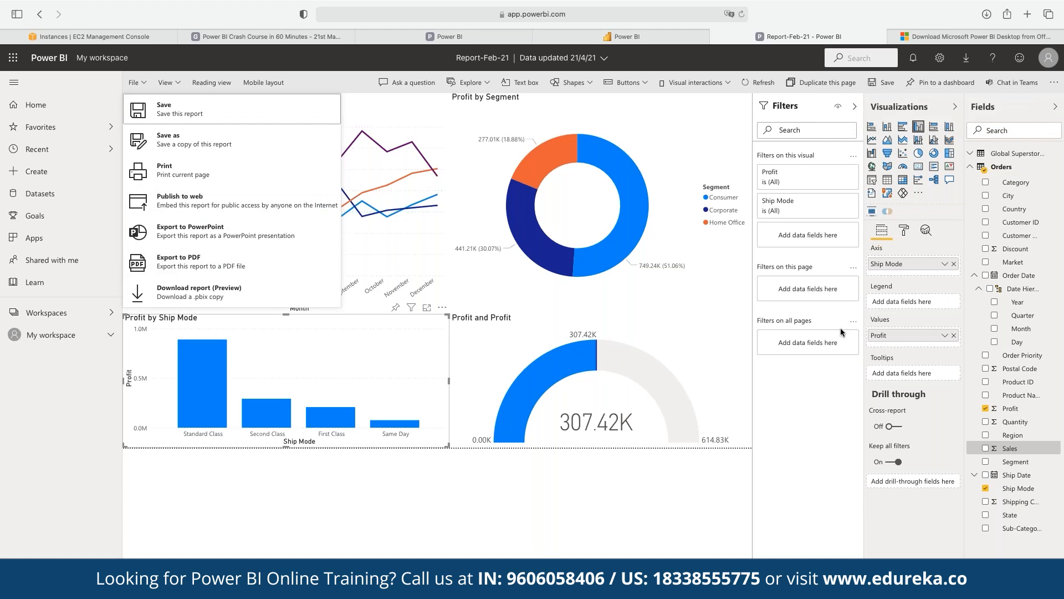
{"action": "left_click", "coordinate": [662, 333]}
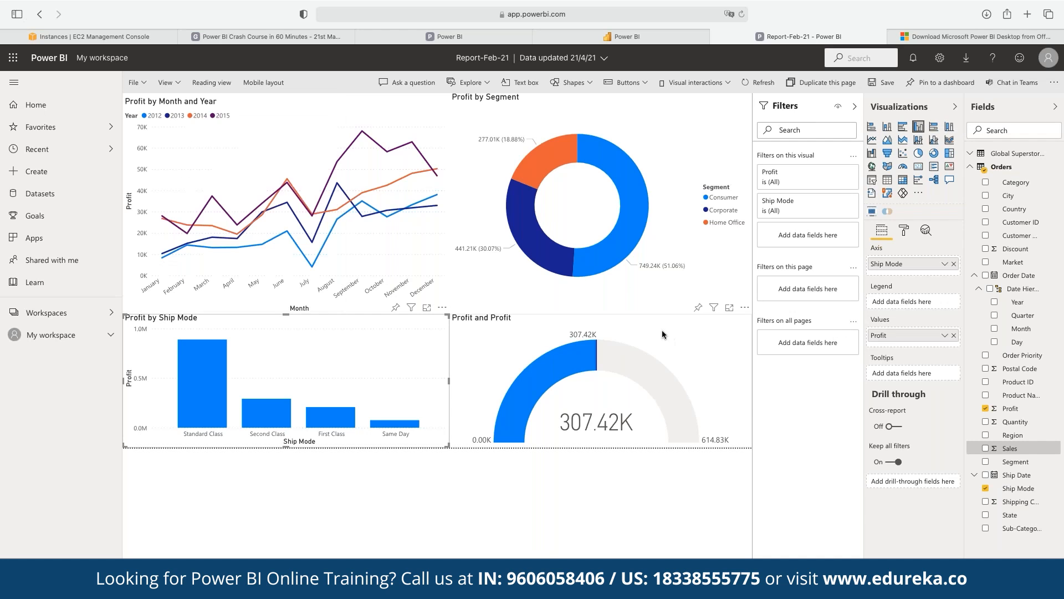
Step: Highlight the Consumer, Corporate, Home Office and again Consumer segments of the donut chart to examine how the other visuals respond
{"action": "left_click", "coordinate": [610, 244]}
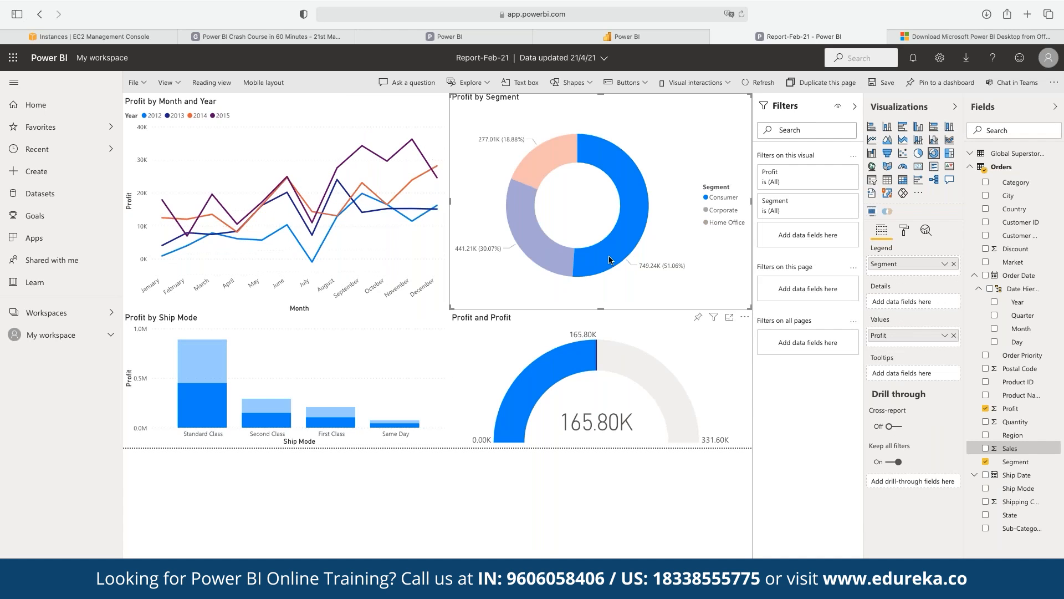
{"action": "left_click", "coordinate": [531, 237]}
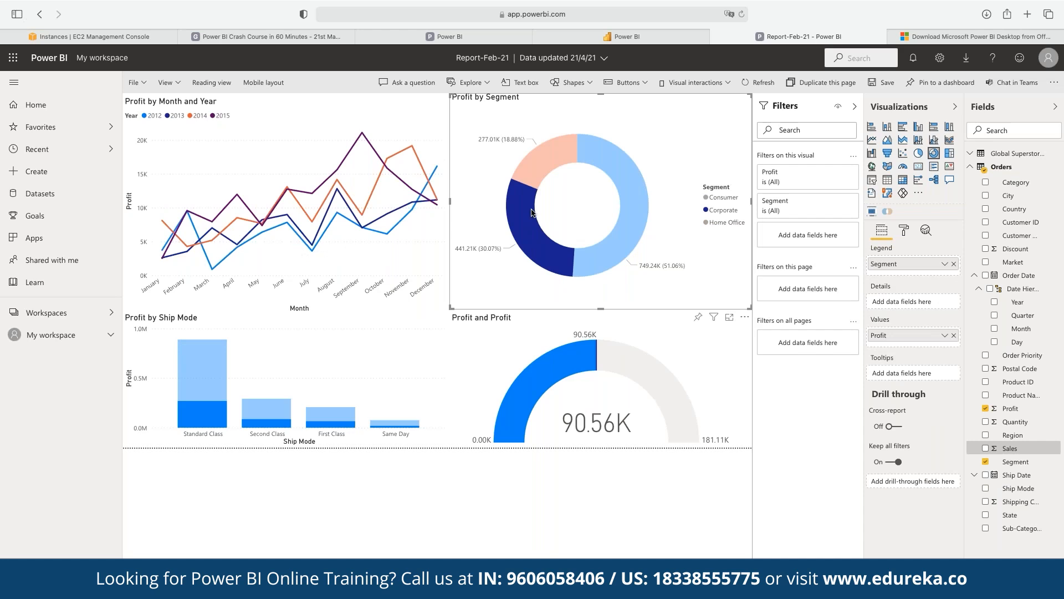
{"action": "left_click", "coordinate": [543, 174]}
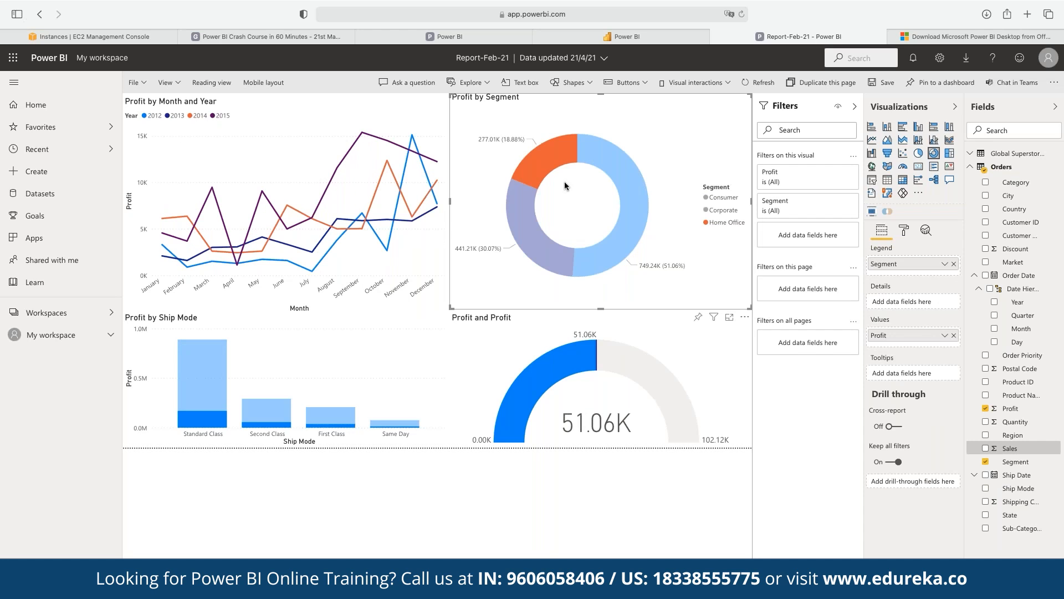
{"action": "left_click", "coordinate": [621, 178]}
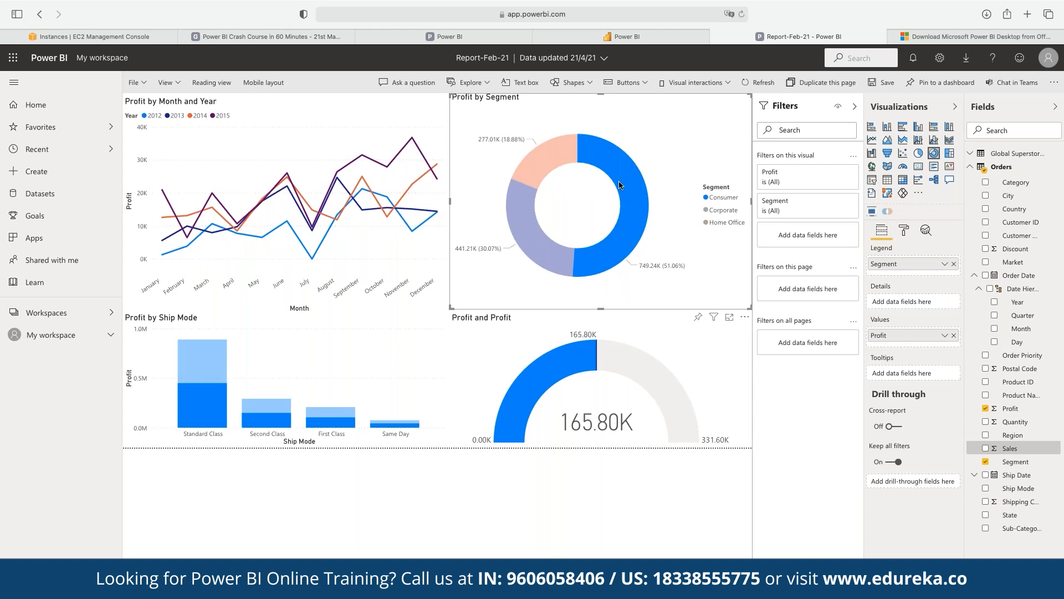
{"action": "mouse_move", "coordinate": [359, 186]}
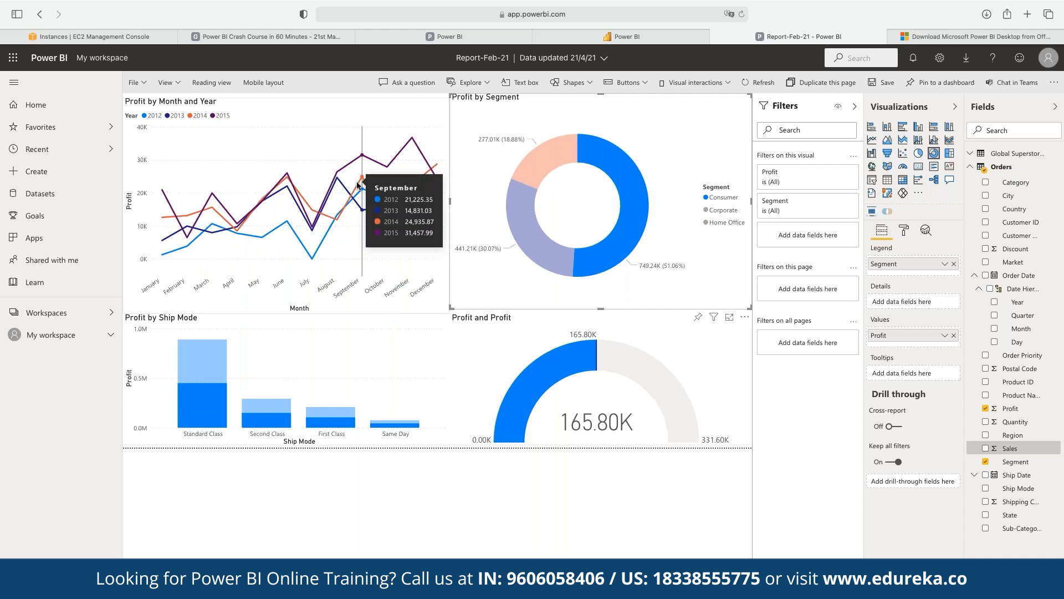
{"action": "mouse_move", "coordinate": [517, 208]}
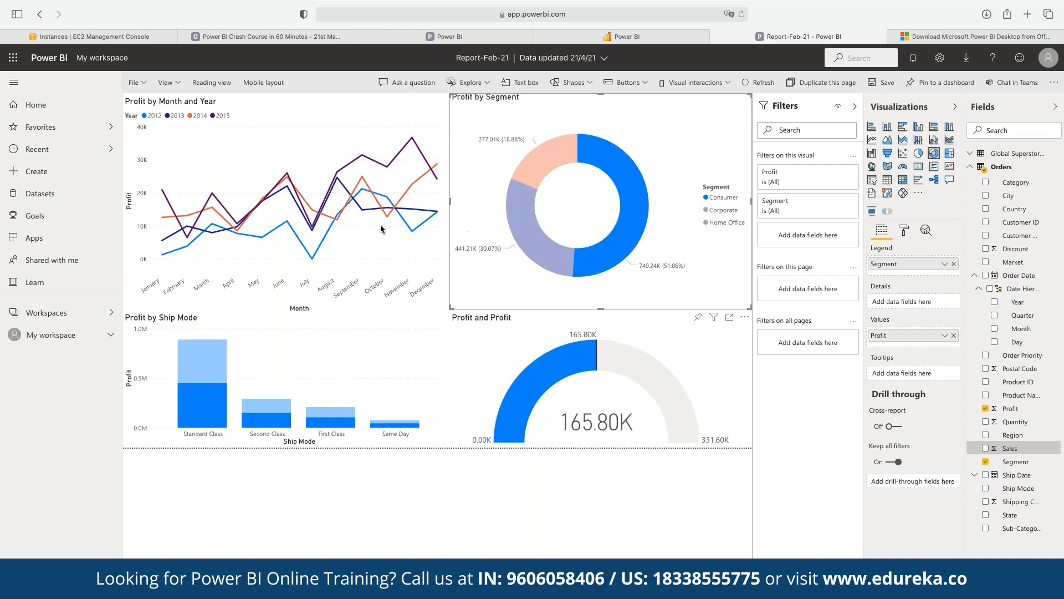
{"action": "mouse_move", "coordinate": [350, 224]}
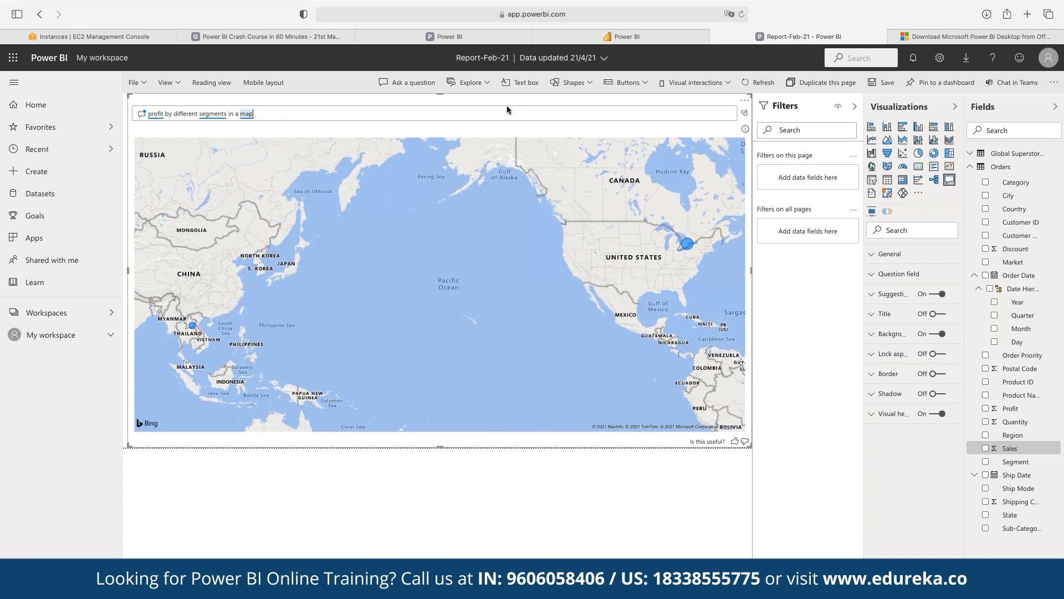
Step: Clear the question "profit by different segments in a map" and delete the Q&A visual from the page
{"action": "triple_click", "coordinate": [386, 113]}
{"action": "key", "text": "BackSpace"}
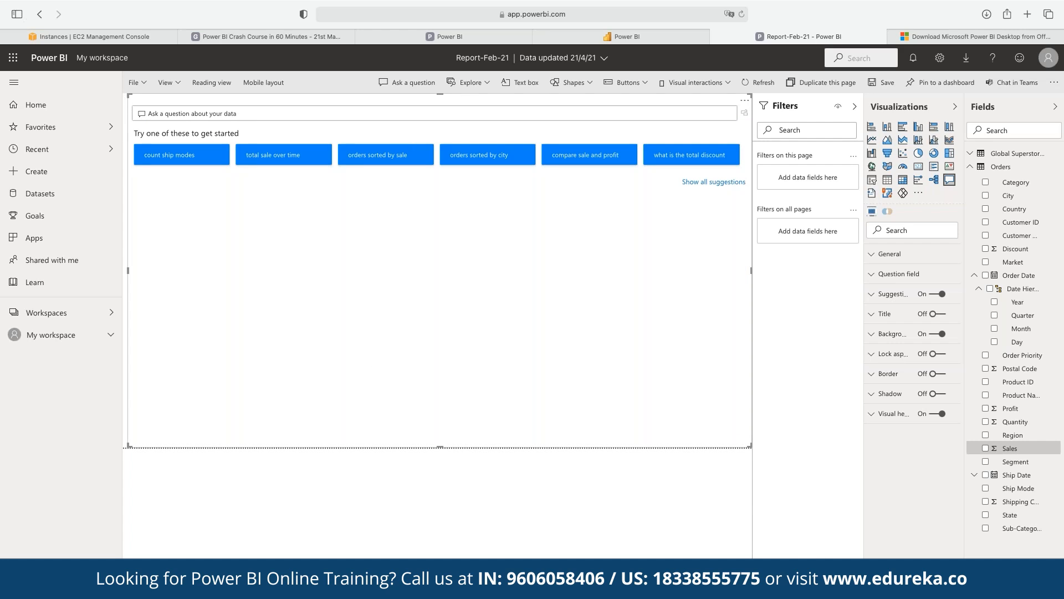
{"action": "key", "text": "Delete"}
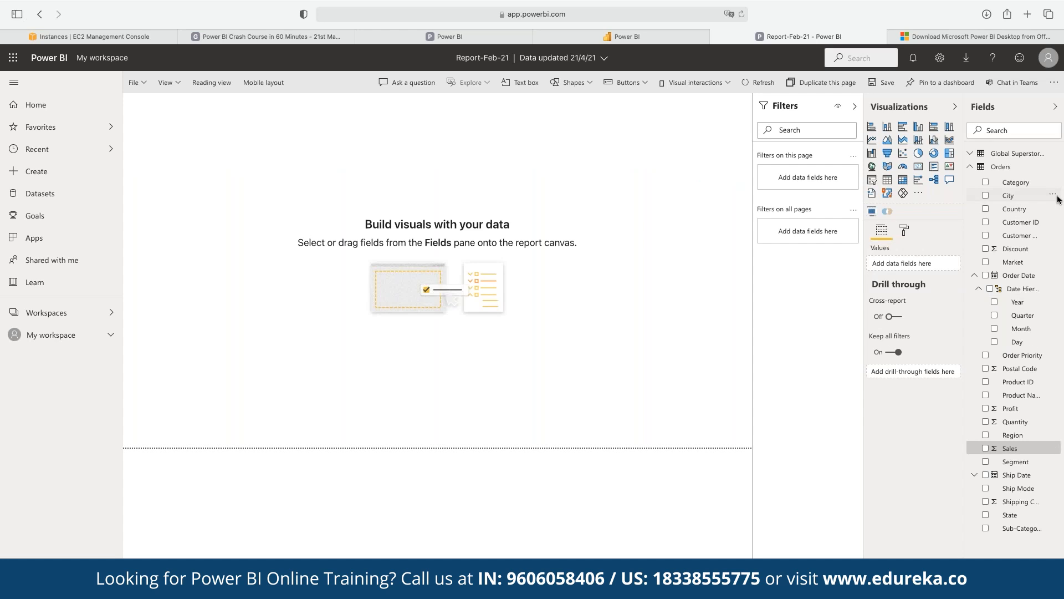